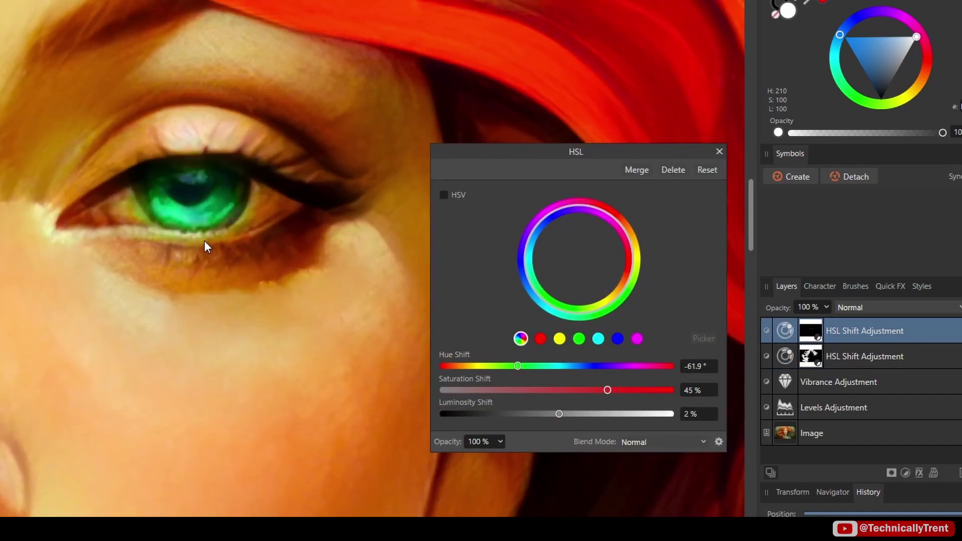
Drag the second HSL layer's Hue Shift to about 28° so the orange hair turns red
mouse_move(532, 370)
mouse_down()
mouse_move(649, 368)
mouse_move(543, 368)
mouse_up()
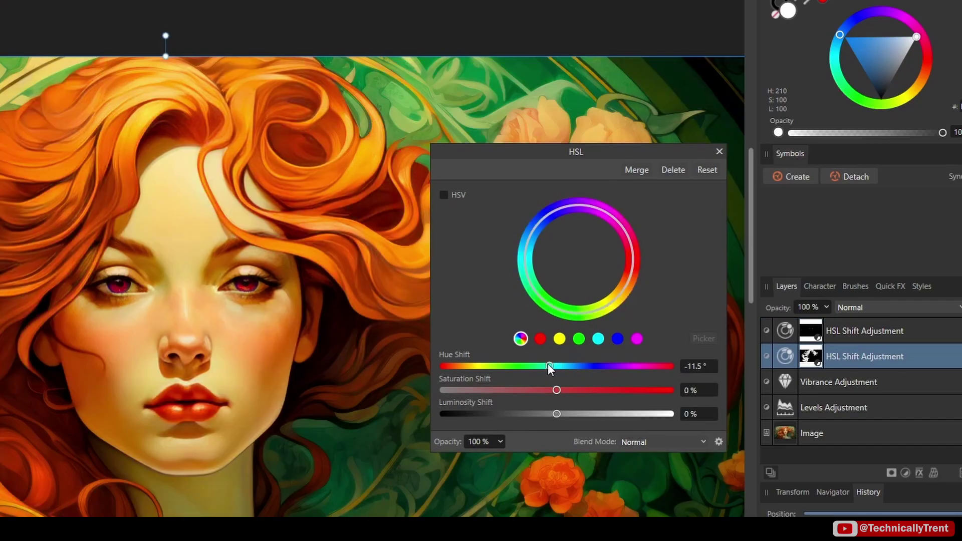
drag(548, 365, 576, 371)
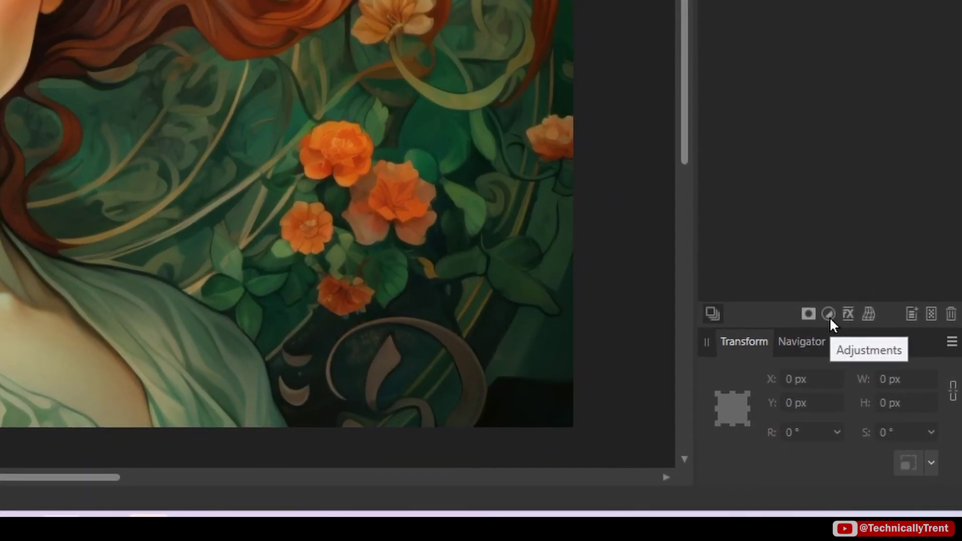
Add a Levels adjustment with black level 7% and white level 96%
click(828, 317)
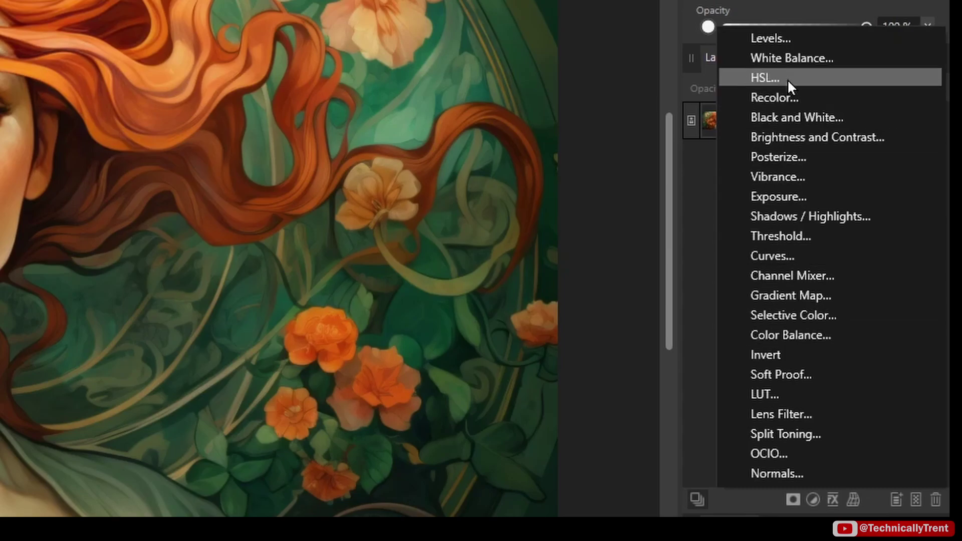
click(784, 43)
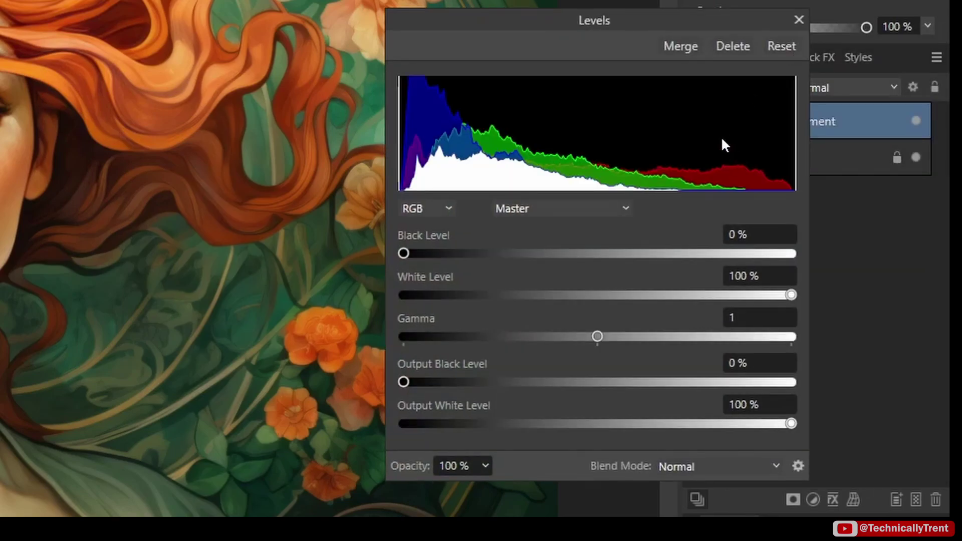
drag(677, 29, 730, 203)
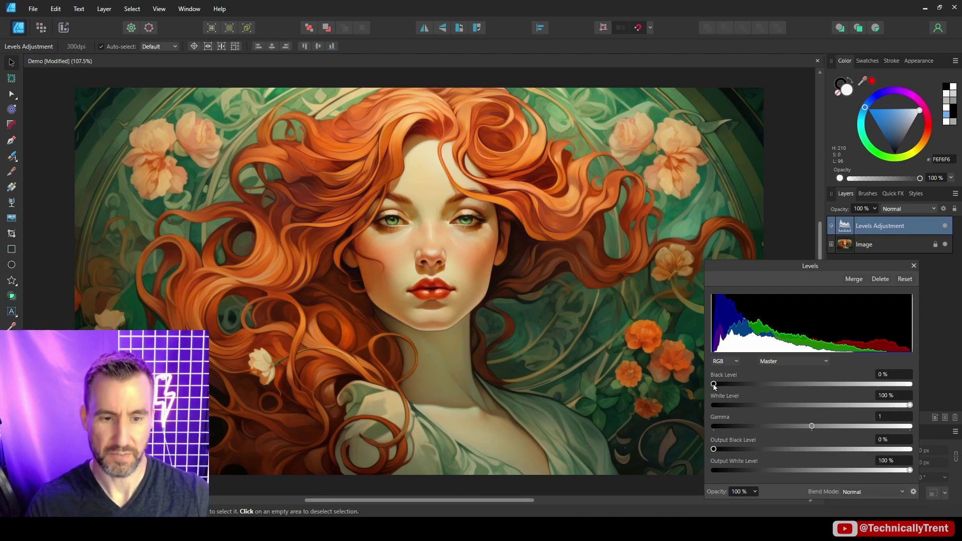
mouse_move(714, 385)
mouse_down()
mouse_move(772, 387)
mouse_move(715, 385)
mouse_move(727, 386)
mouse_up()
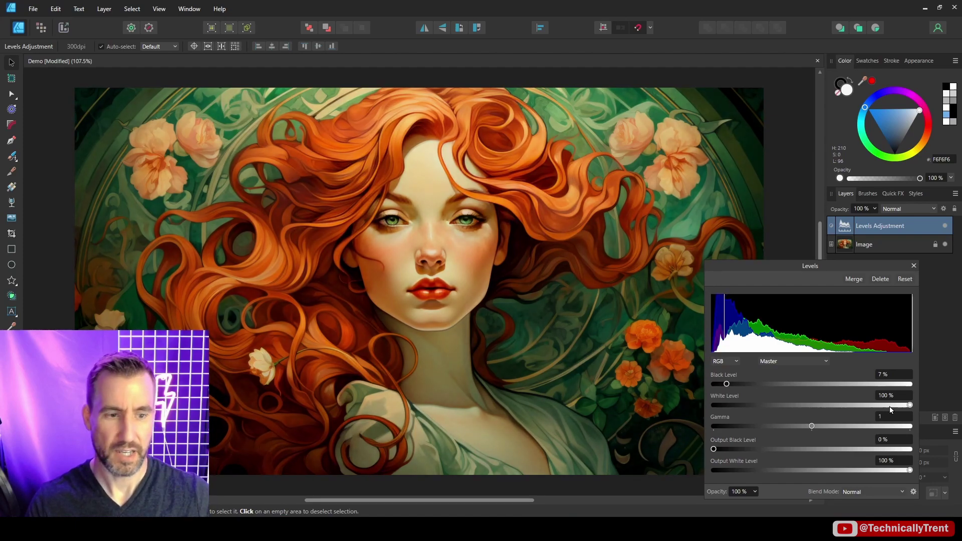
drag(910, 405, 903, 406)
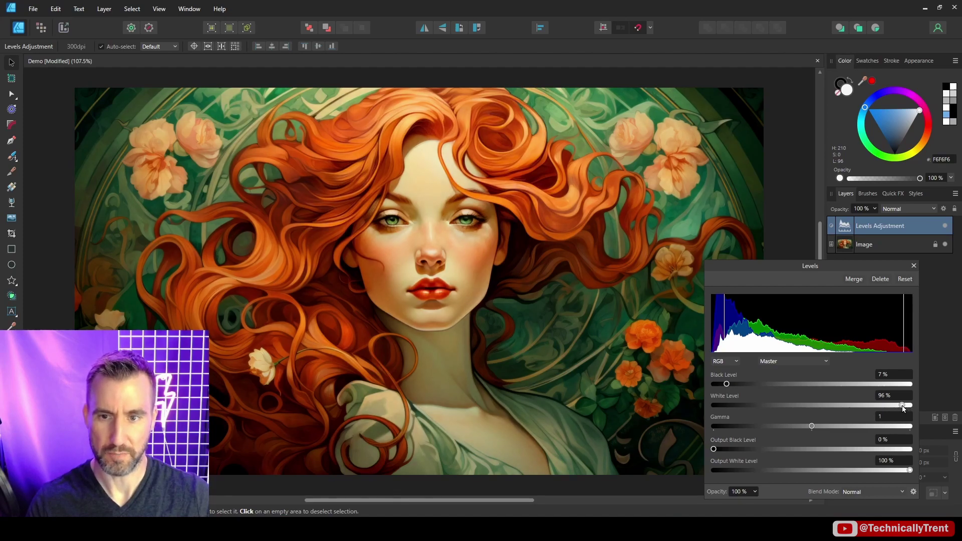
click(914, 266)
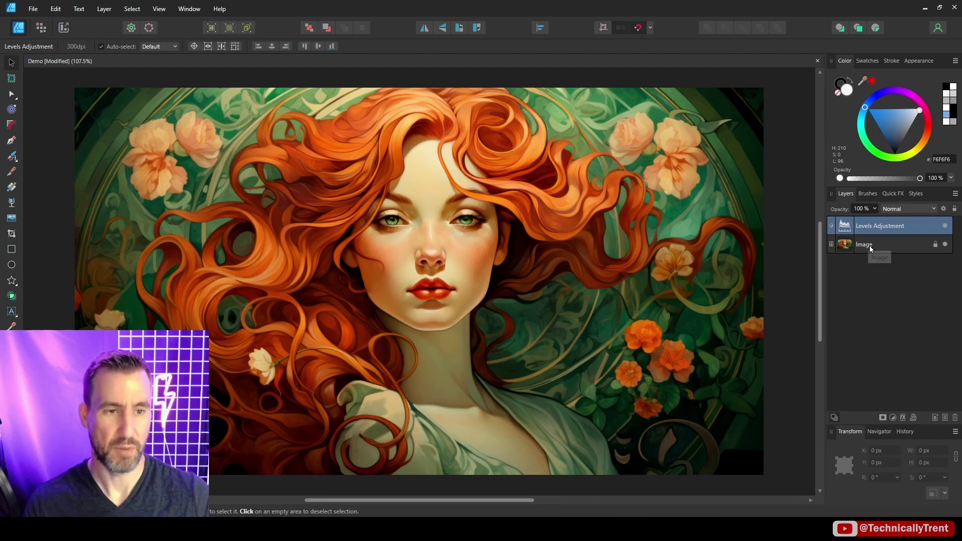
Unlock the Image layer, nest Levels inside it, then move Levels back above Image
click(936, 245)
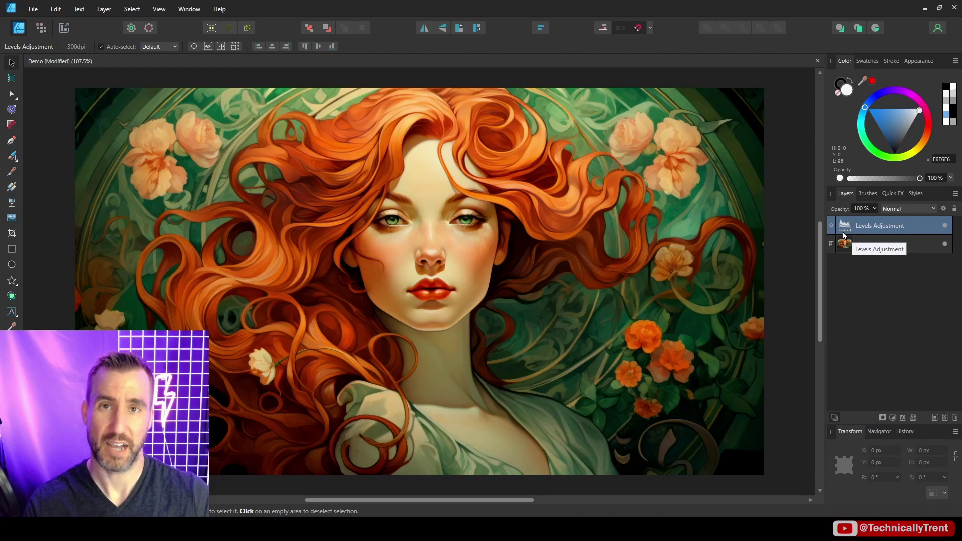
drag(845, 235, 869, 244)
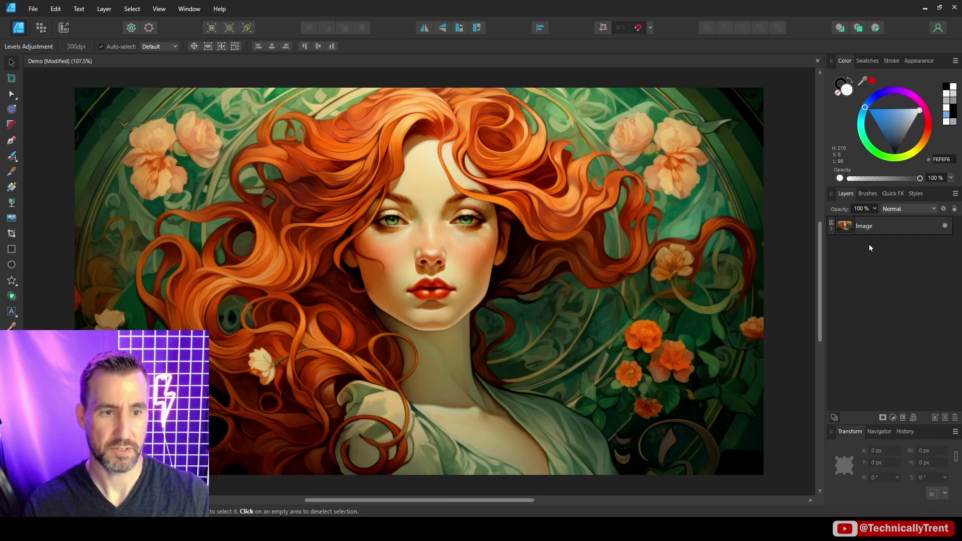
click(831, 228)
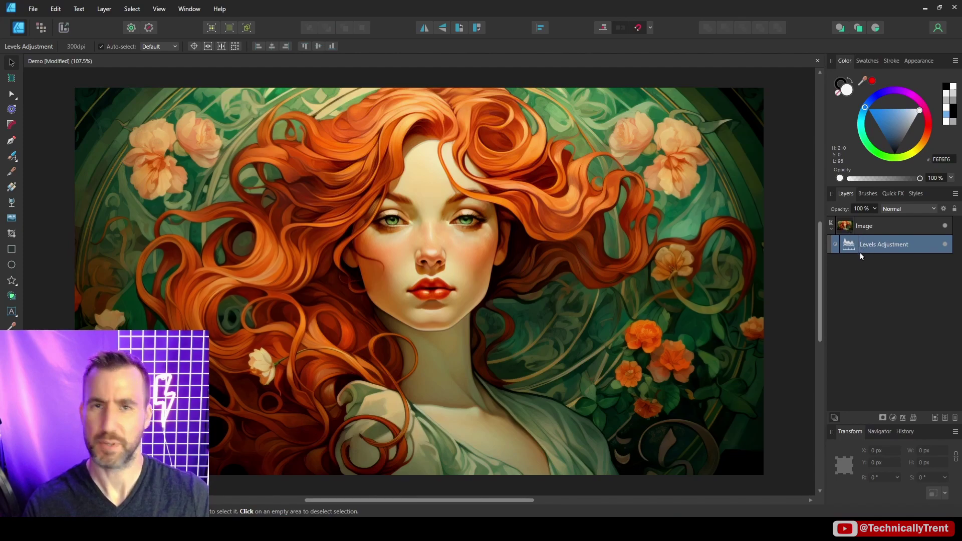
drag(852, 244, 853, 218)
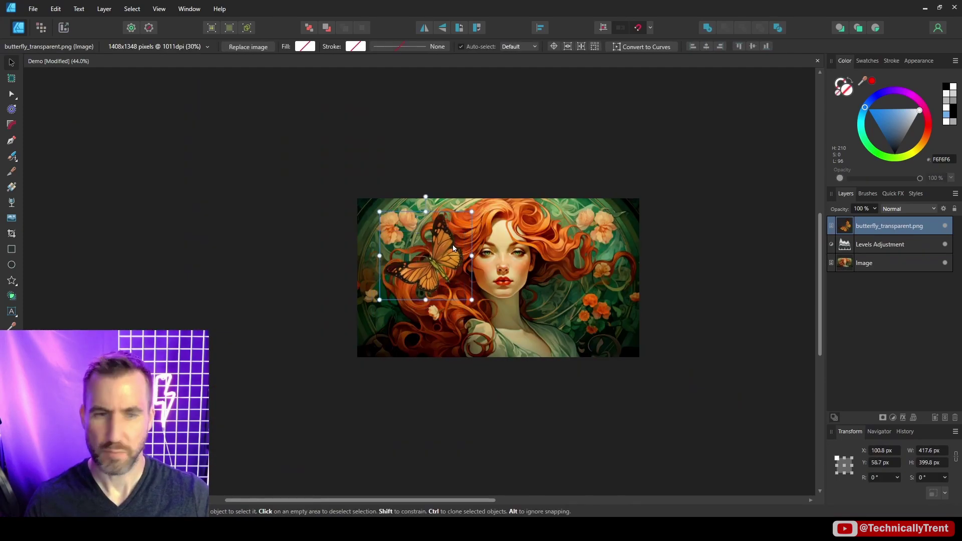
Place butterfly_transparent.png on the portrait and move it up and left beside the hair
drag(441, 246, 457, 244)
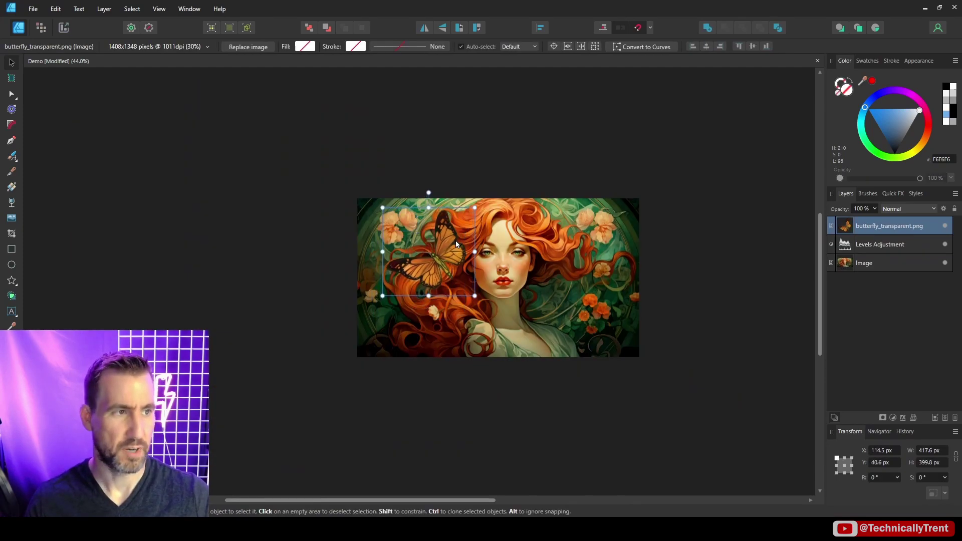
scroll(471, 270, up, 5)
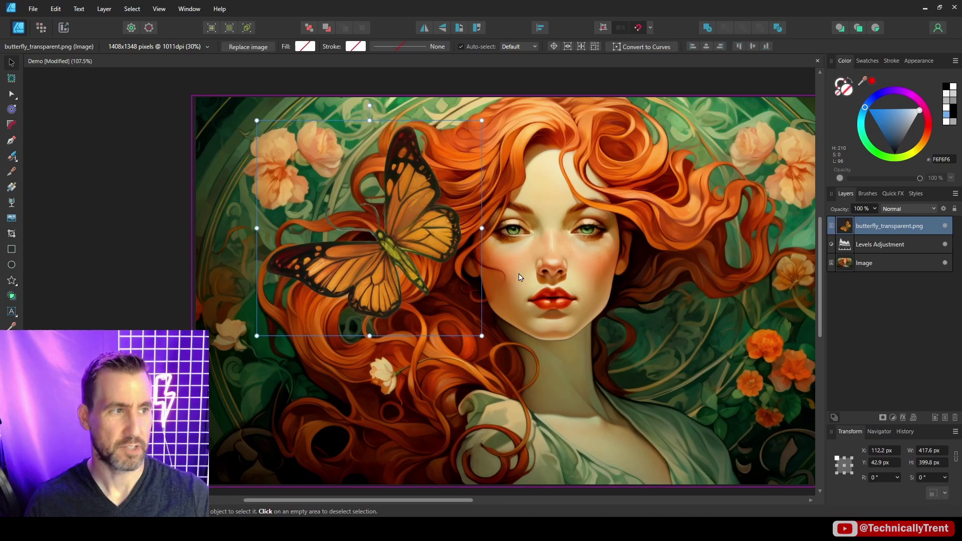
scroll(581, 264, right, 3)
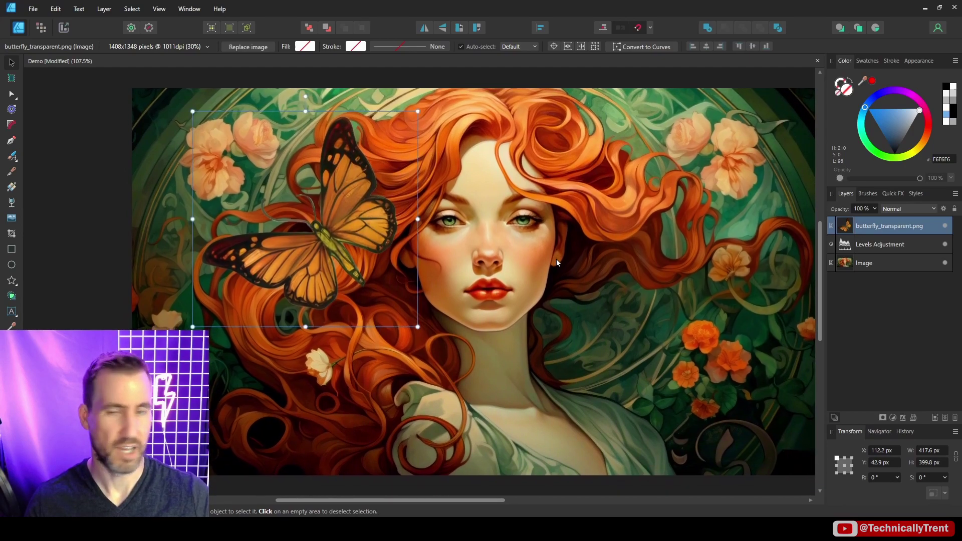
mouse_move(328, 212)
mouse_down()
mouse_move(306, 194)
mouse_move(322, 202)
mouse_up()
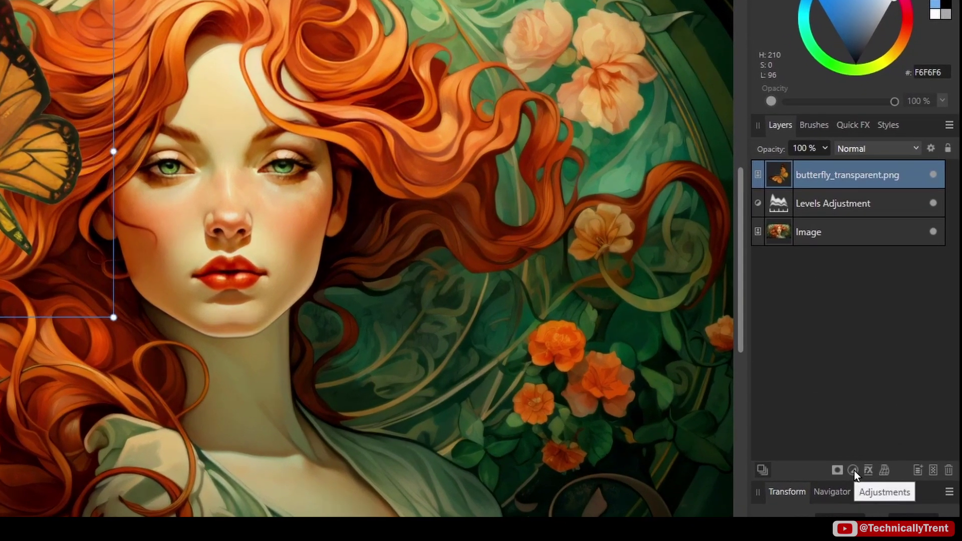
Add a yellow-green HSL hue shift and move it to the top of the layer stack
click(876, 439)
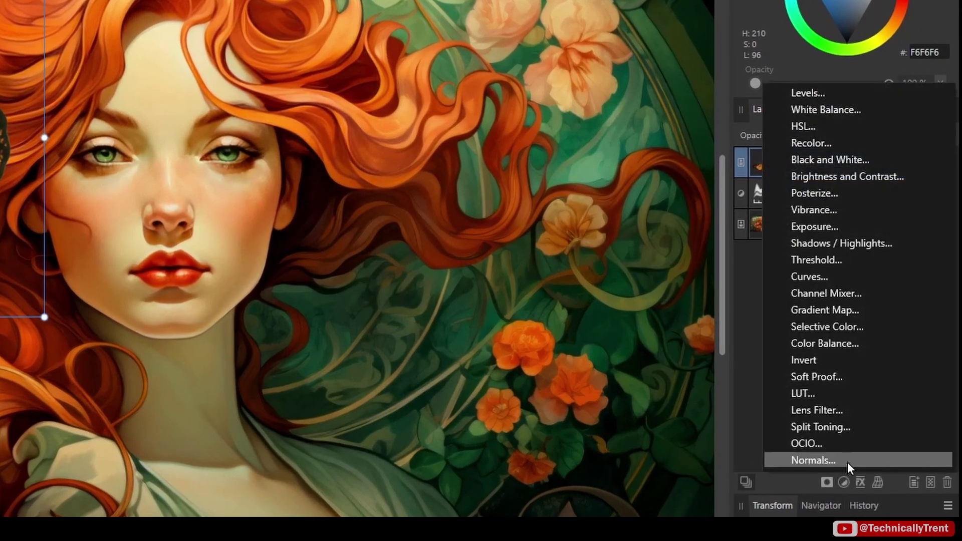
click(809, 129)
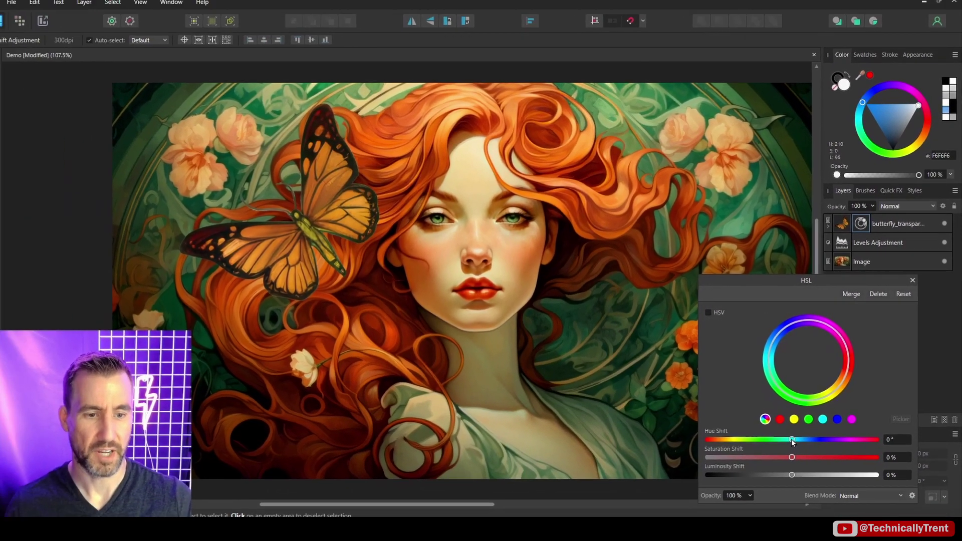
mouse_move(792, 439)
mouse_down()
mouse_move(865, 441)
mouse_move(772, 437)
mouse_up()
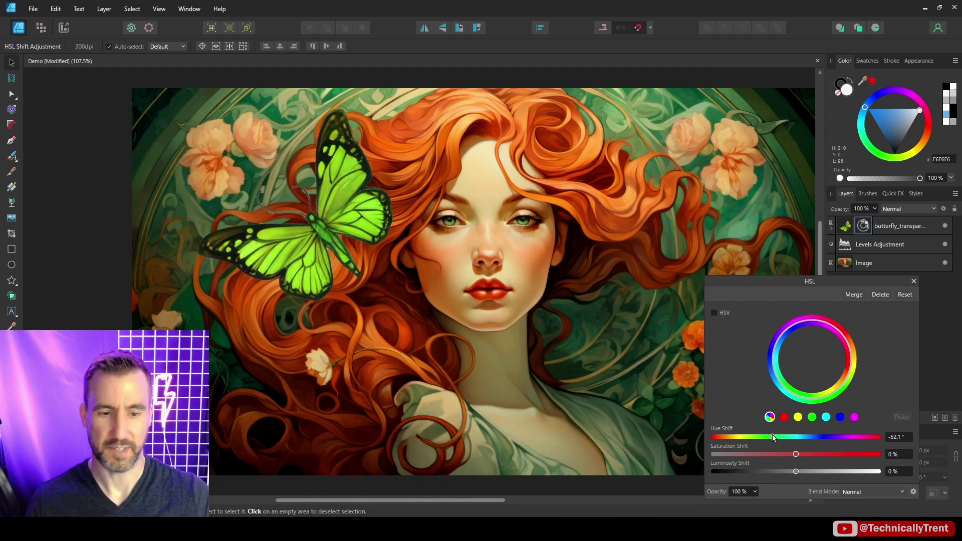
click(914, 282)
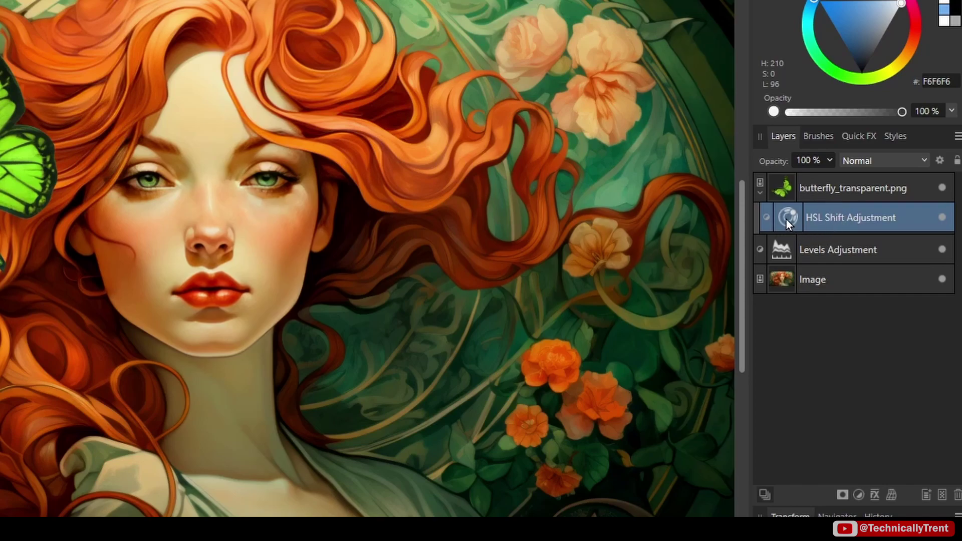
drag(790, 216, 788, 172)
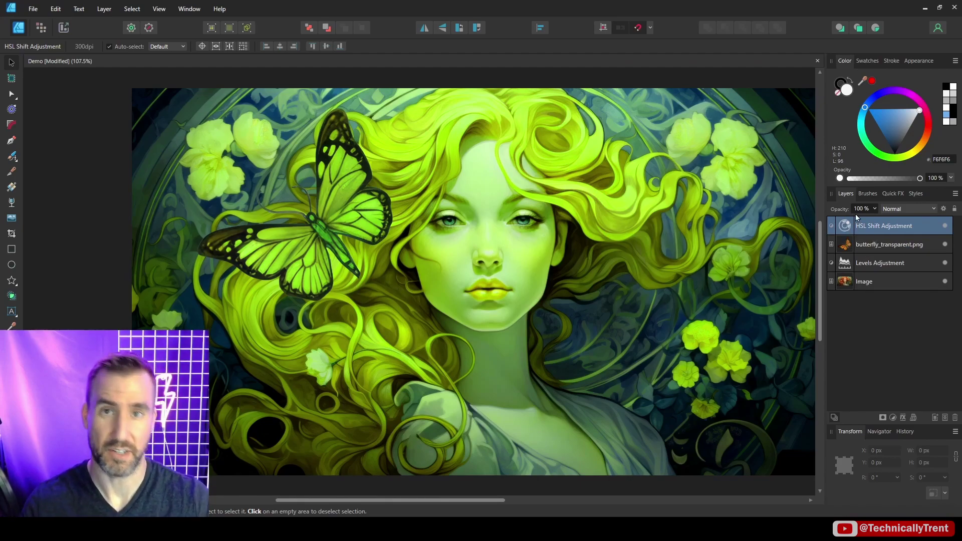
click(863, 246)
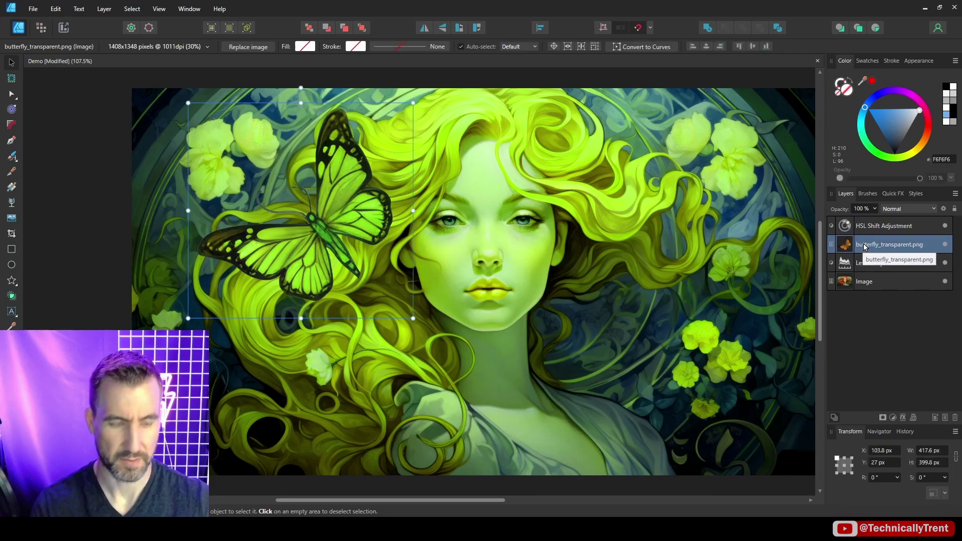
Delete the butterfly layer and the HSL Shift Adjustment layer
key(Delete)
click(860, 224)
key(Delete)
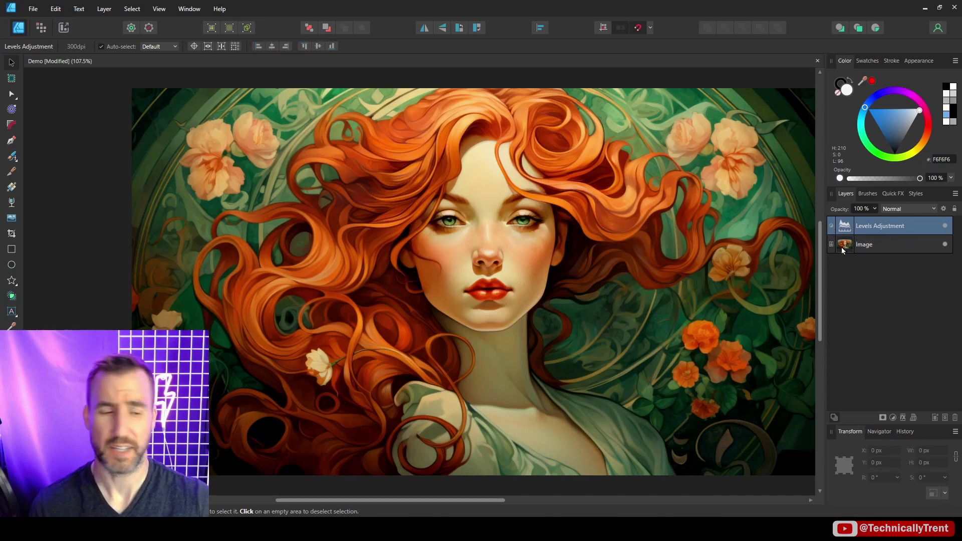
Add a Vibrance adjustment set to 94% vibrance and 4% saturation
click(893, 418)
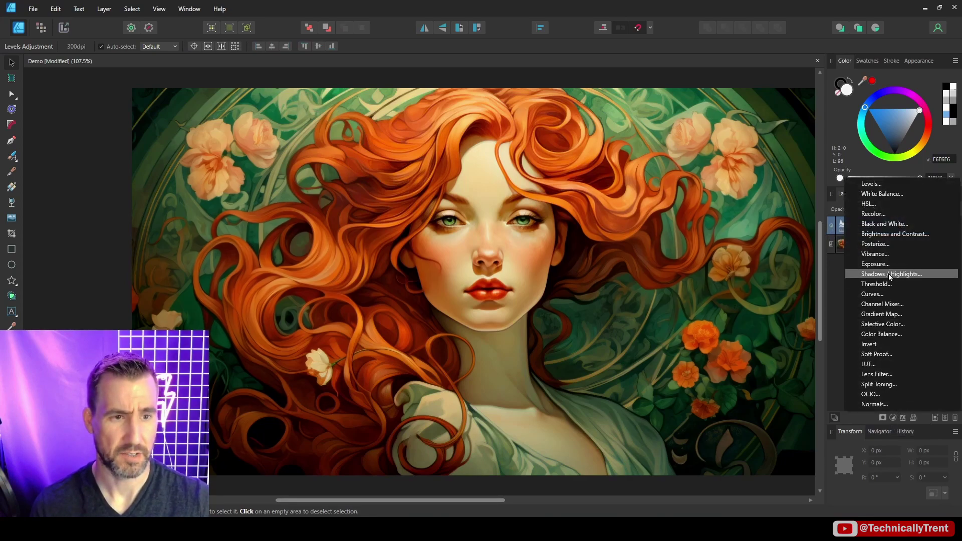
click(888, 254)
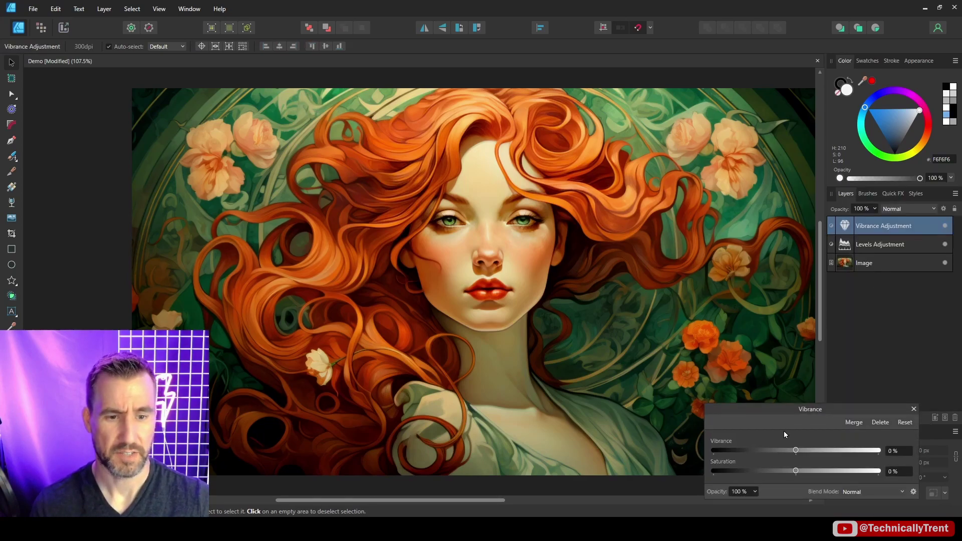
drag(819, 410, 822, 309)
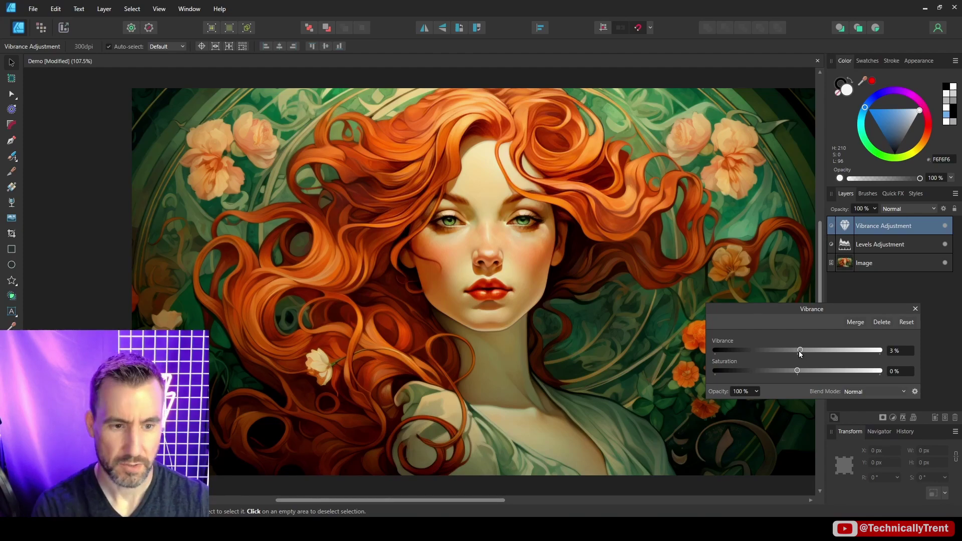
drag(799, 350, 808, 351)
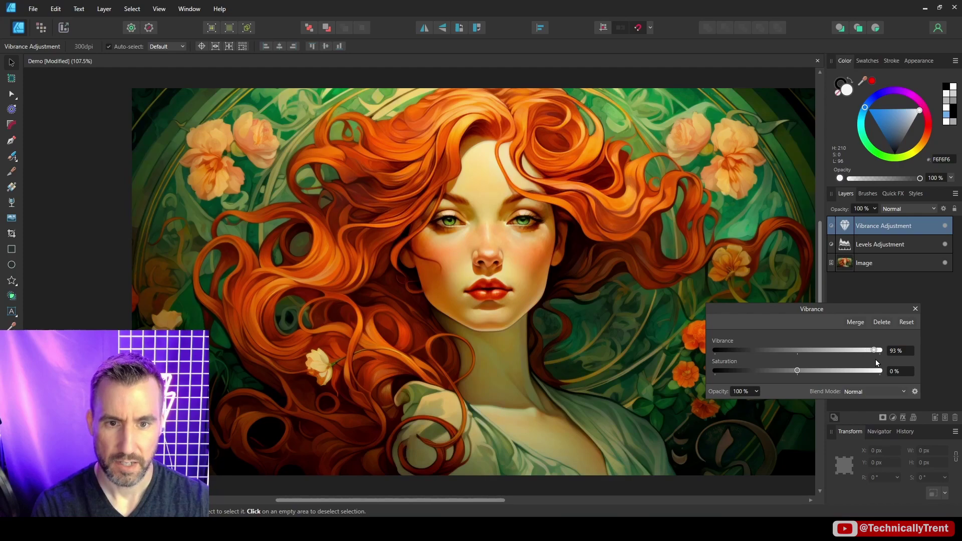
drag(876, 363, 877, 364)
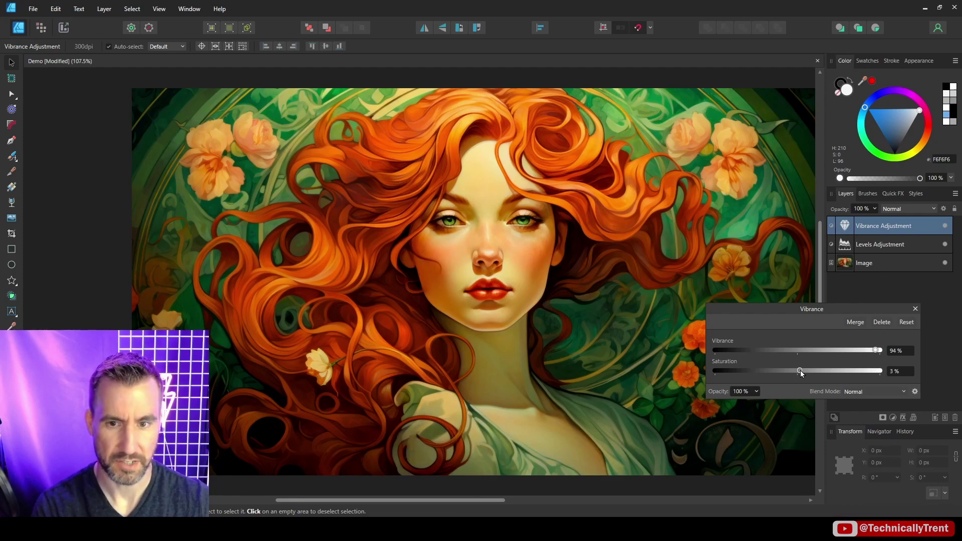
click(915, 310)
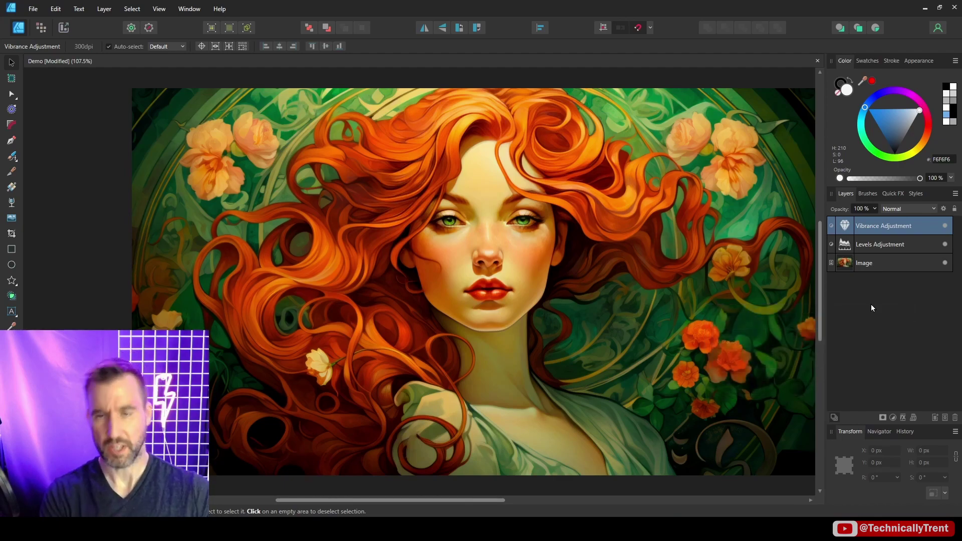
double_click(845, 228)
drag(801, 370, 759, 371)
click(907, 322)
click(915, 309)
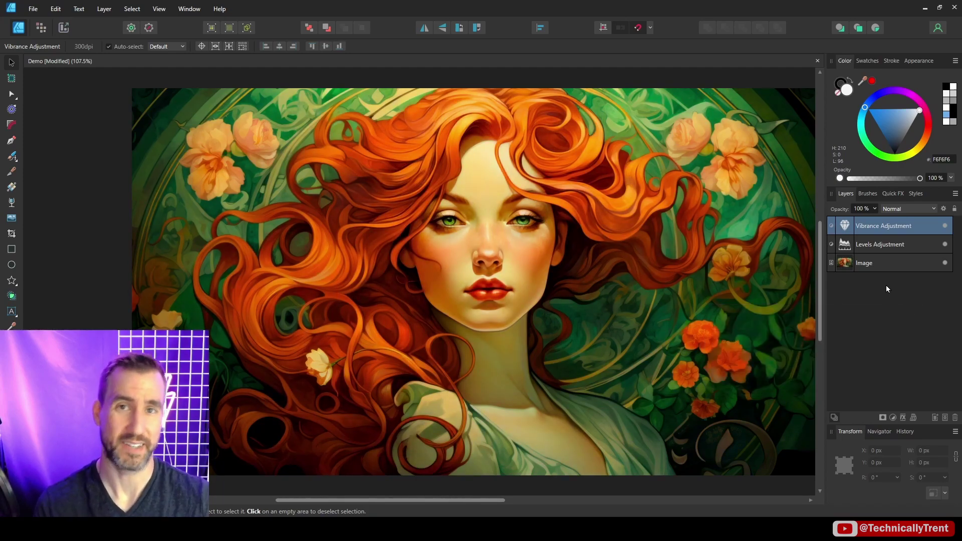
click(878, 244)
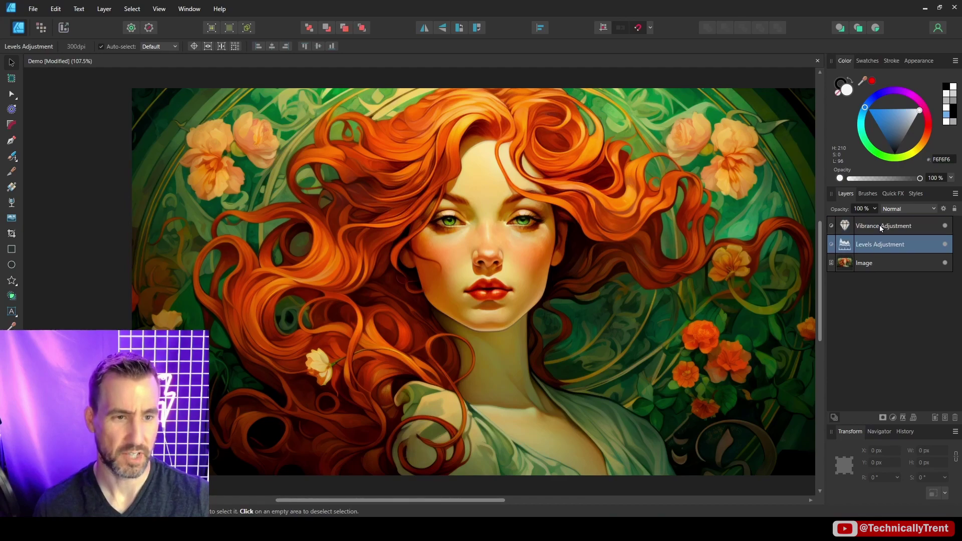
shift+click(881, 226)
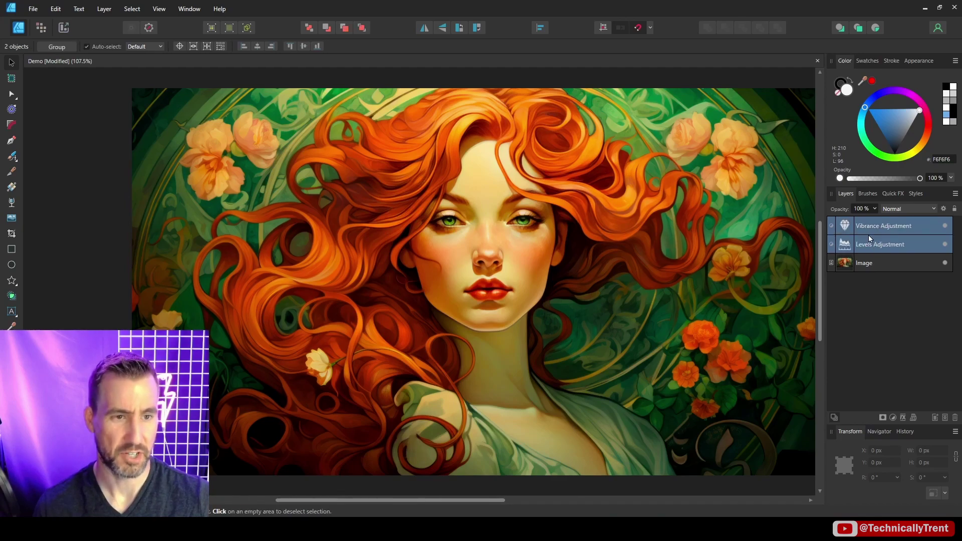
click(946, 229)
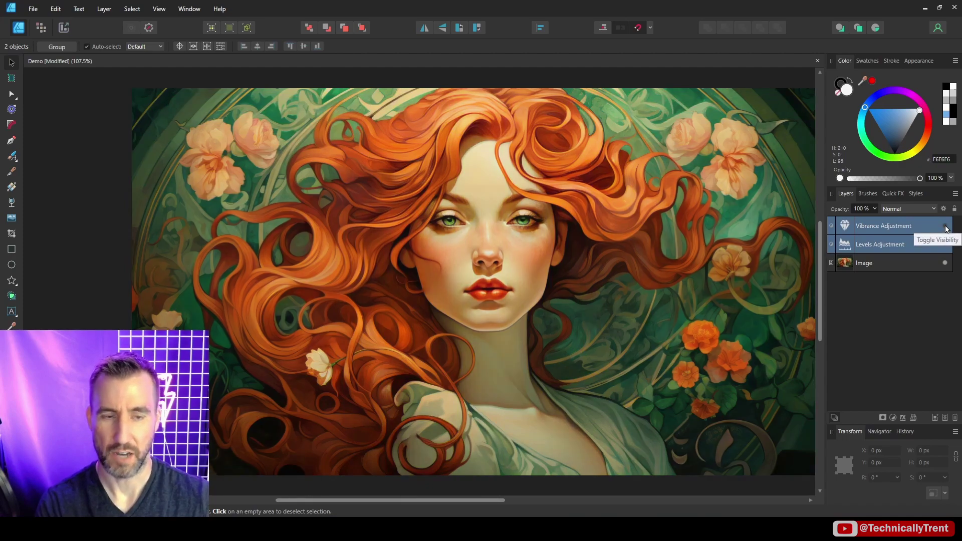
click(947, 229)
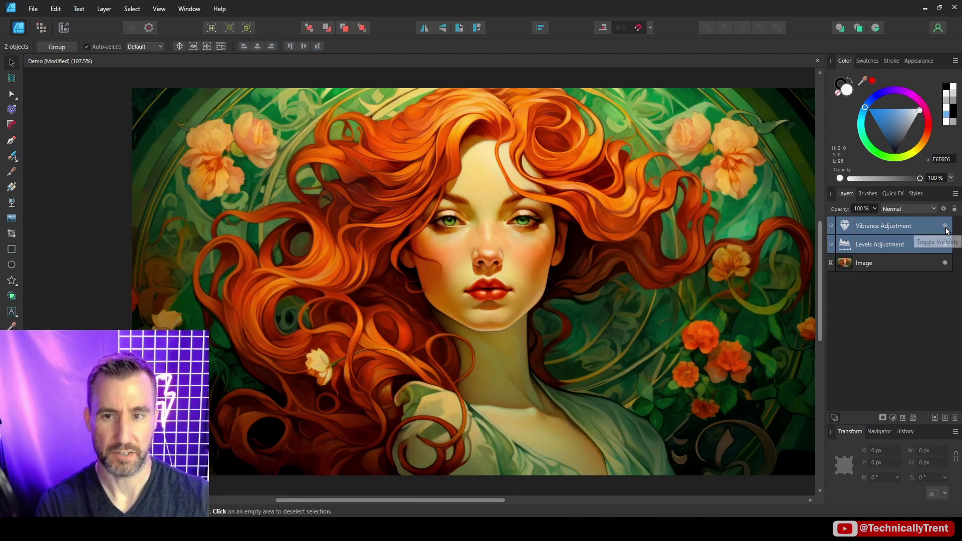
click(946, 229)
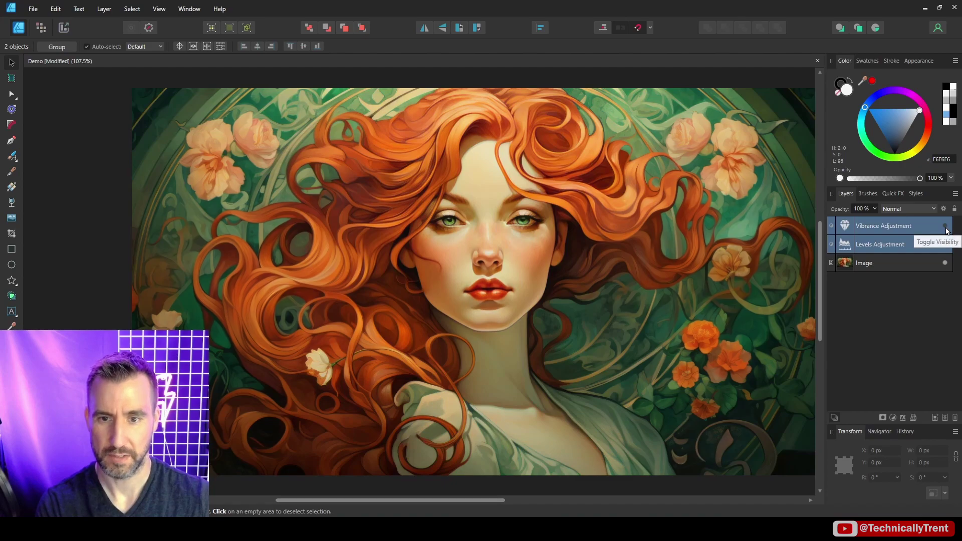
click(947, 229)
click(946, 229)
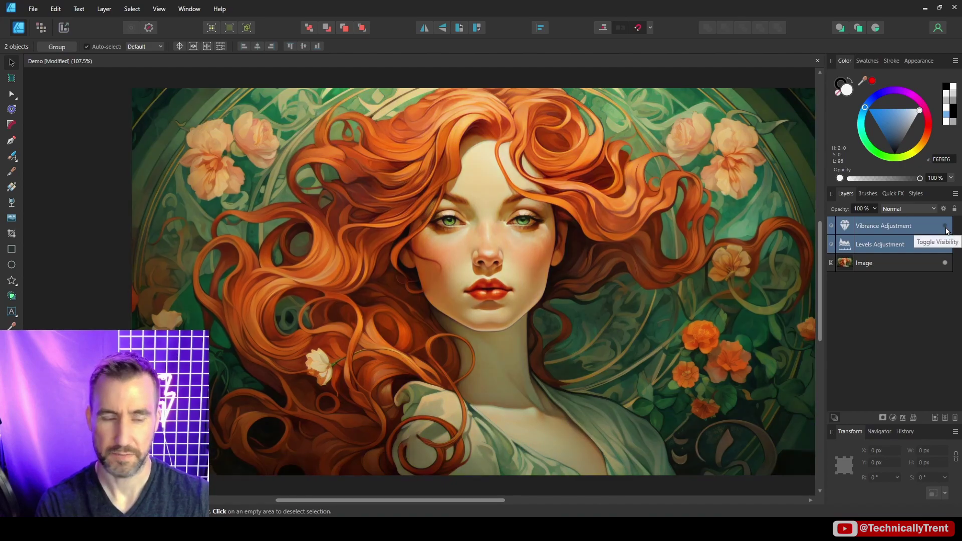
click(946, 229)
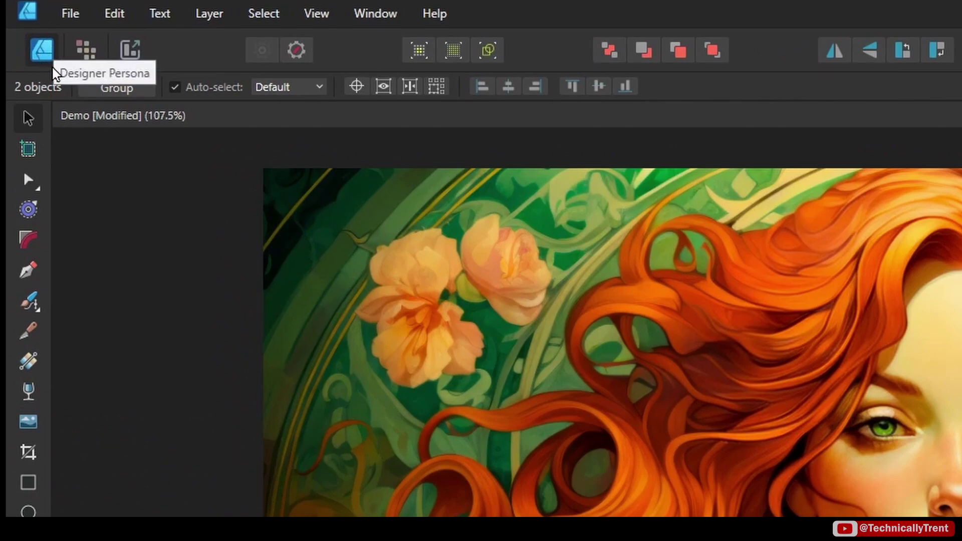
Switch to the Pixel Persona and select the Paint Brush Tool
click(86, 51)
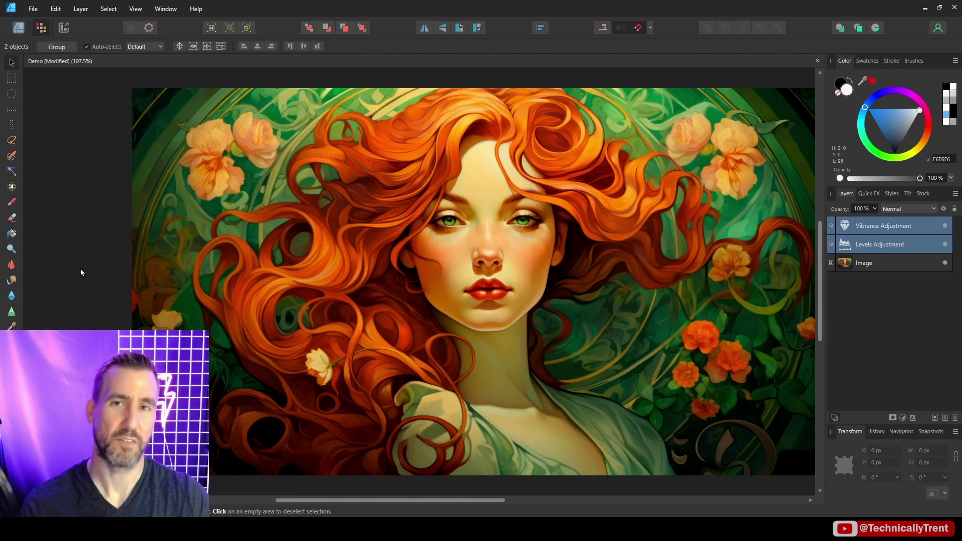
click(12, 203)
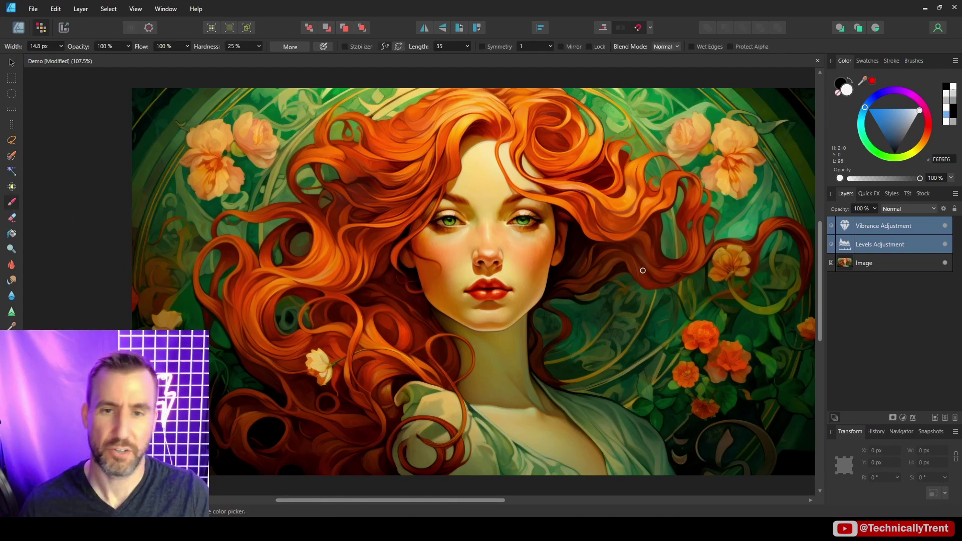
Add an HSL adjustment with Hue Shift about 111° and place it above Vibrance Adjustment
click(902, 418)
click(882, 207)
drag(797, 337, 849, 340)
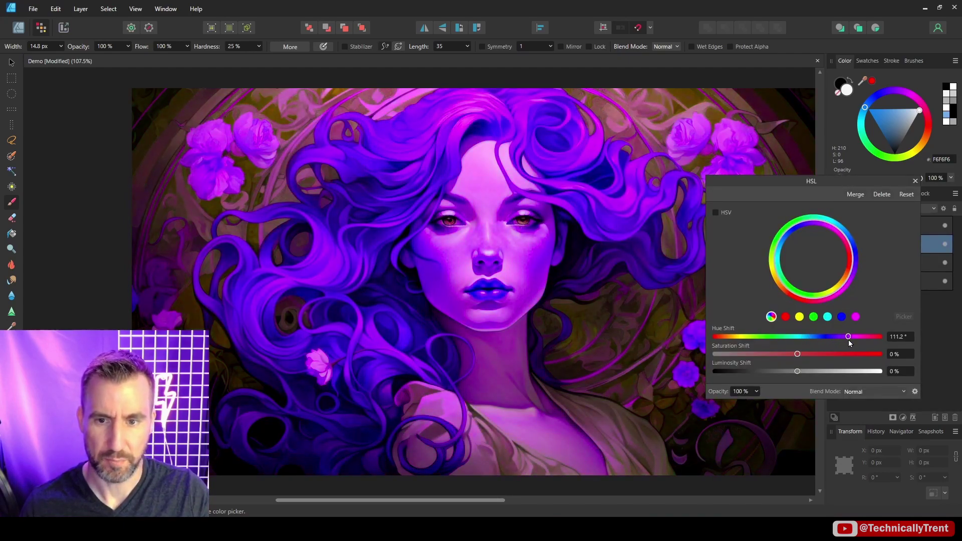
click(916, 181)
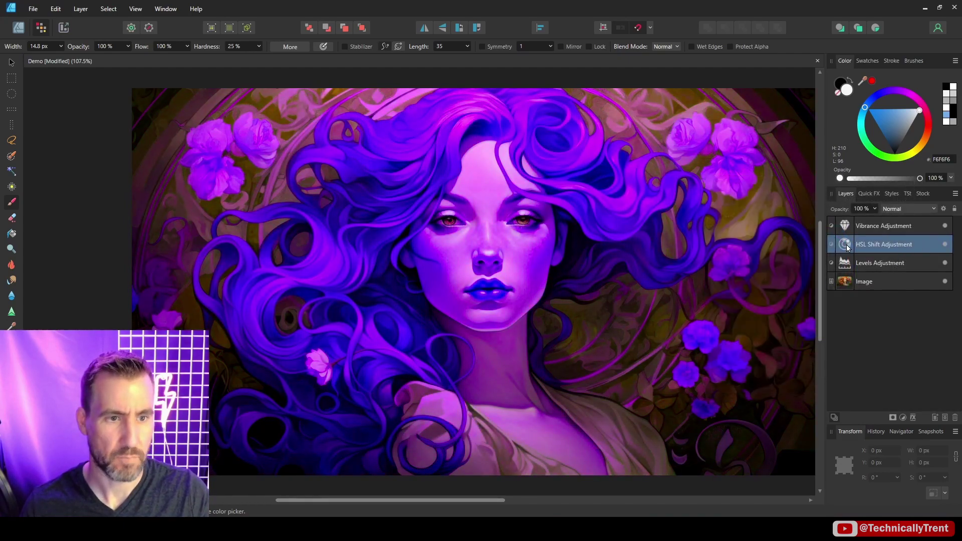
drag(848, 248, 846, 217)
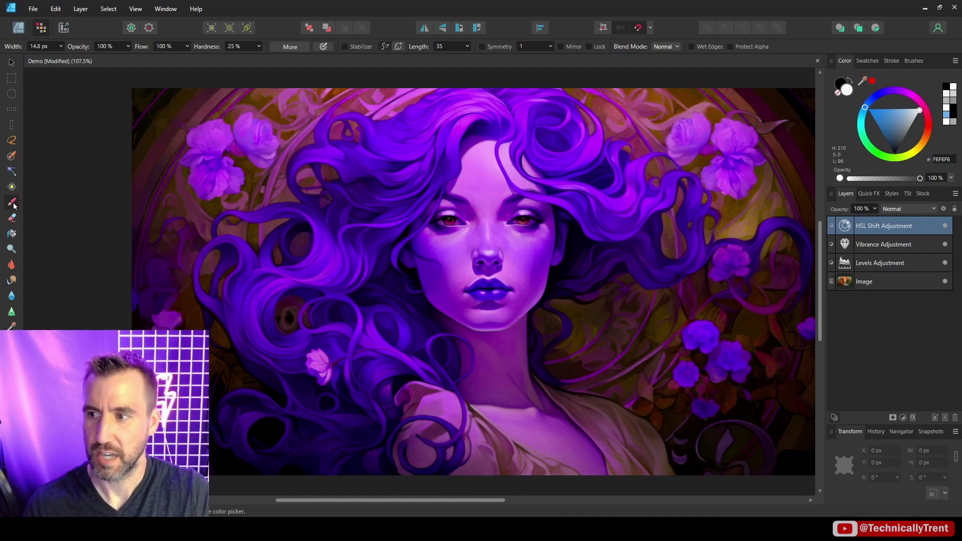
Paint black with the 32 px Round Brush to mask the hue shift off the forehead and eye
key(x)
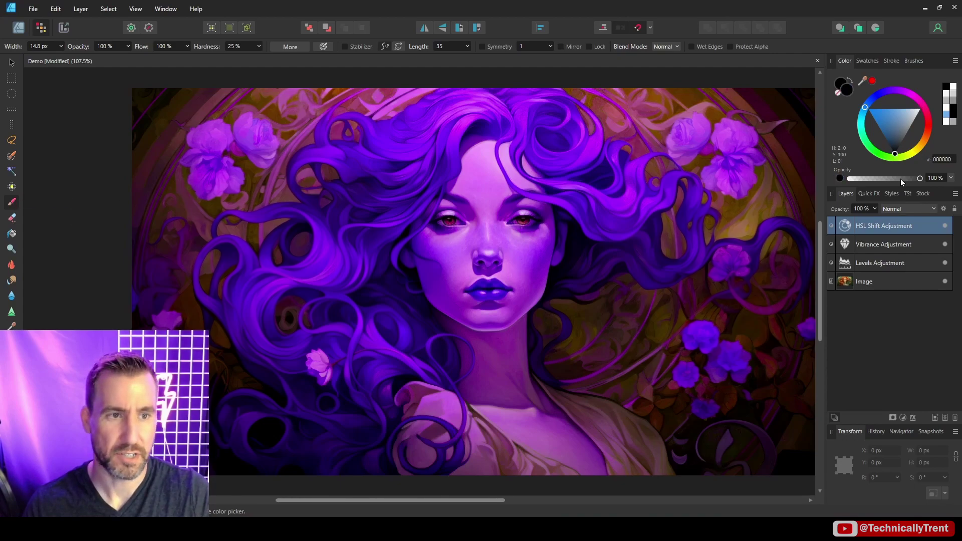
click(902, 61)
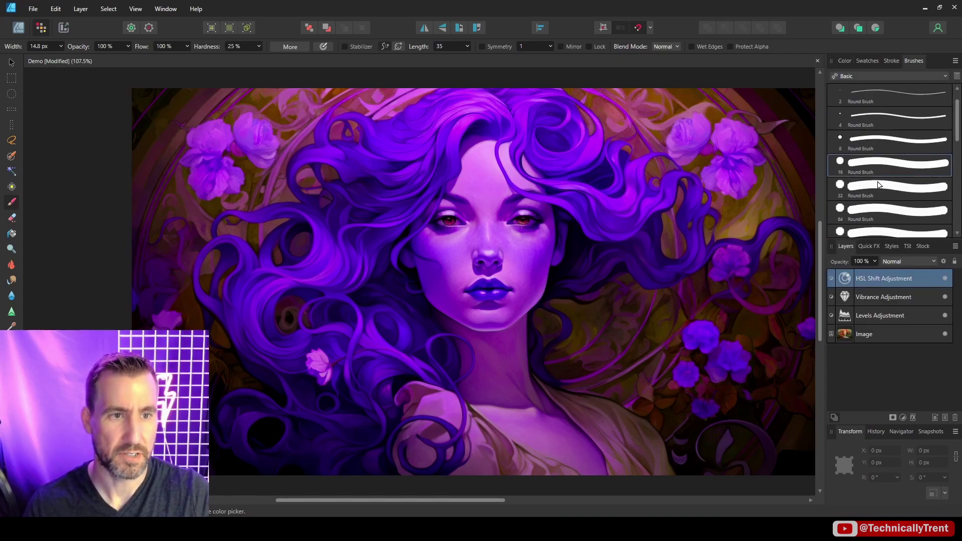
click(878, 185)
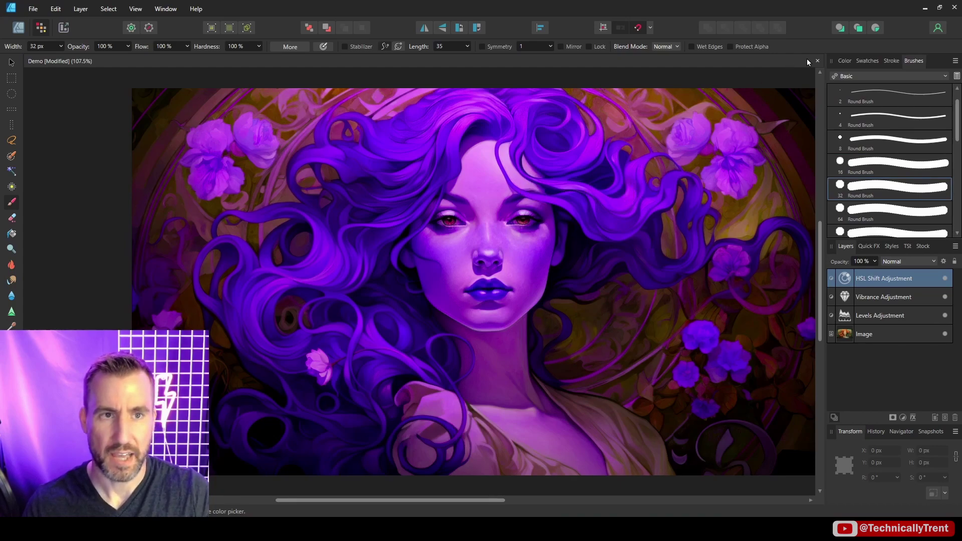
click(845, 60)
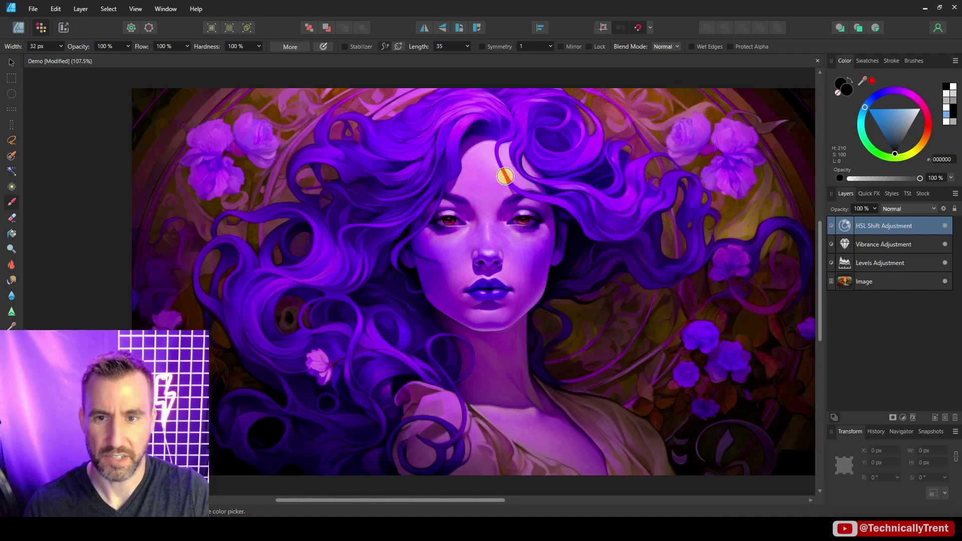
mouse_move(505, 175)
mouse_down()
mouse_move(474, 214)
mouse_move(512, 179)
mouse_move(463, 236)
mouse_move(515, 190)
mouse_move(457, 254)
mouse_move(530, 189)
mouse_move(457, 274)
mouse_move(510, 231)
mouse_move(534, 195)
mouse_move(442, 285)
mouse_move(539, 225)
mouse_move(444, 293)
mouse_move(476, 280)
mouse_move(526, 225)
mouse_move(487, 208)
mouse_move(440, 280)
mouse_up()
key(bracketright)
key(bracketright)
key(bracketright)
key(bracketright)
Set the HSL Hue Shift to 94.8° and paint white back over the head and left eye
double_click(845, 225)
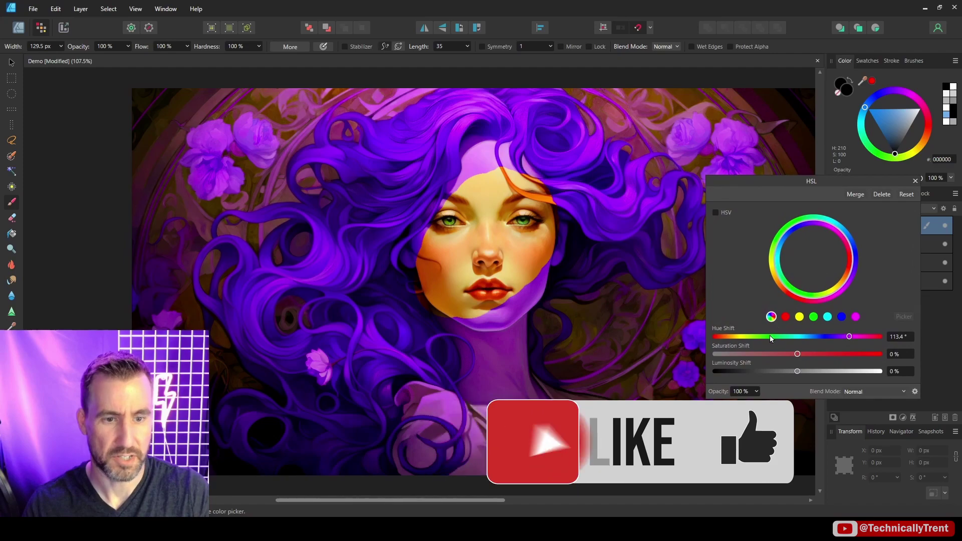
drag(849, 336, 841, 335)
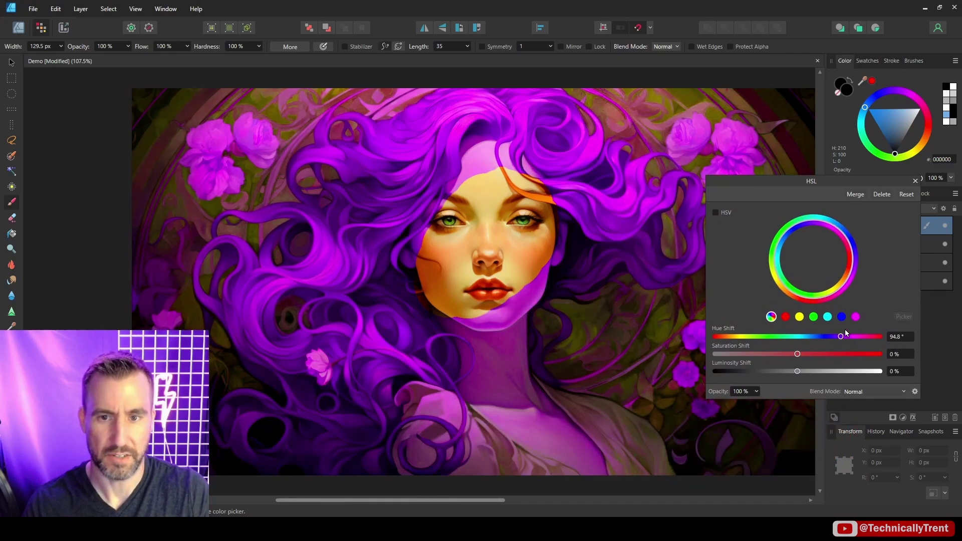
click(916, 180)
mouse_move(882, 150)
mouse_down()
mouse_move(903, 116)
mouse_move(925, 115)
mouse_move(920, 108)
mouse_up()
mouse_move(542, 151)
mouse_down()
mouse_move(544, 162)
mouse_move(498, 161)
mouse_move(361, 247)
mouse_move(522, 157)
mouse_move(361, 274)
mouse_up()
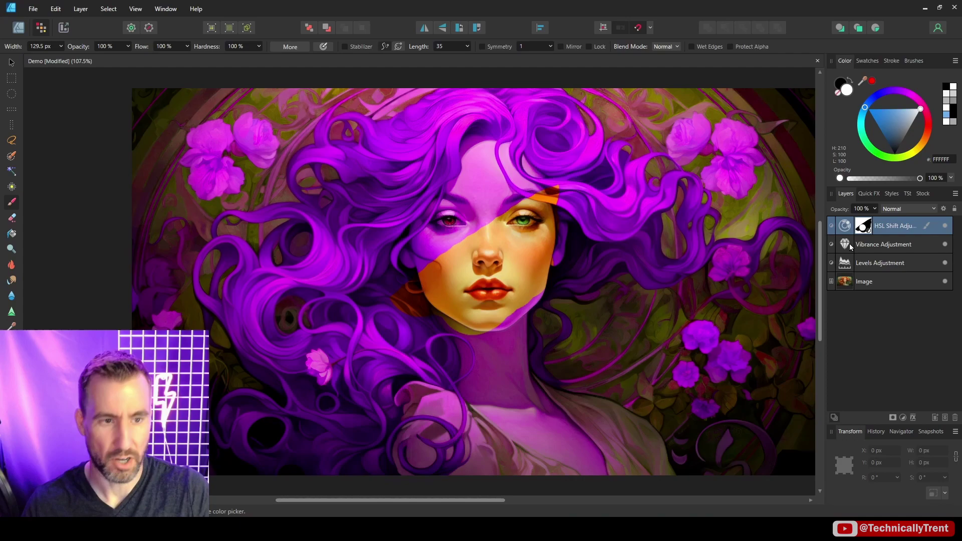
Paint black on the HSL mask to widen it, restoring the lower-left hair and flower
alt+click(867, 227)
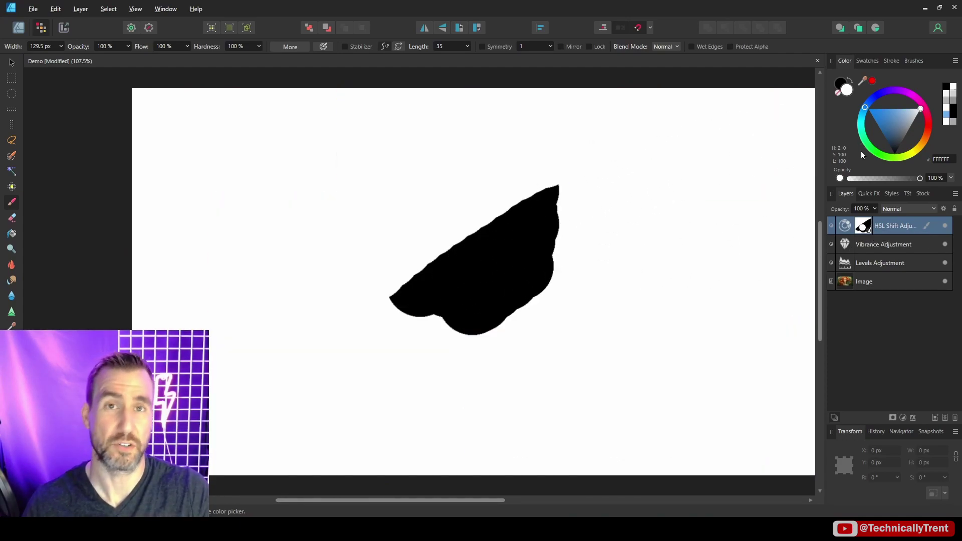
click(894, 151)
mouse_move(516, 227)
mouse_down()
mouse_move(548, 186)
mouse_move(409, 299)
mouse_move(380, 343)
mouse_move(596, 177)
mouse_move(386, 390)
mouse_move(587, 246)
mouse_move(648, 175)
mouse_move(586, 253)
mouse_move(453, 379)
mouse_move(386, 396)
mouse_up()
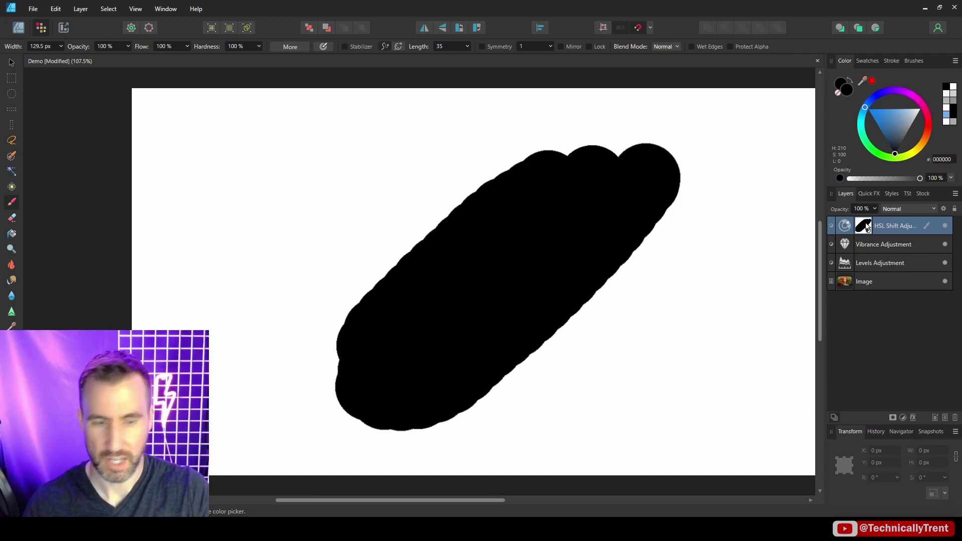
alt+click(863, 226)
mouse_move(609, 228)
mouse_down()
mouse_move(586, 183)
mouse_move(460, 247)
mouse_move(340, 347)
mouse_move(314, 408)
mouse_move(443, 397)
mouse_move(556, 341)
mouse_move(618, 249)
mouse_move(639, 210)
mouse_up()
Paint a mid-grey diagonal stroke across face and hair to partially show the shift, then view the mask
drag(903, 119, 907, 132)
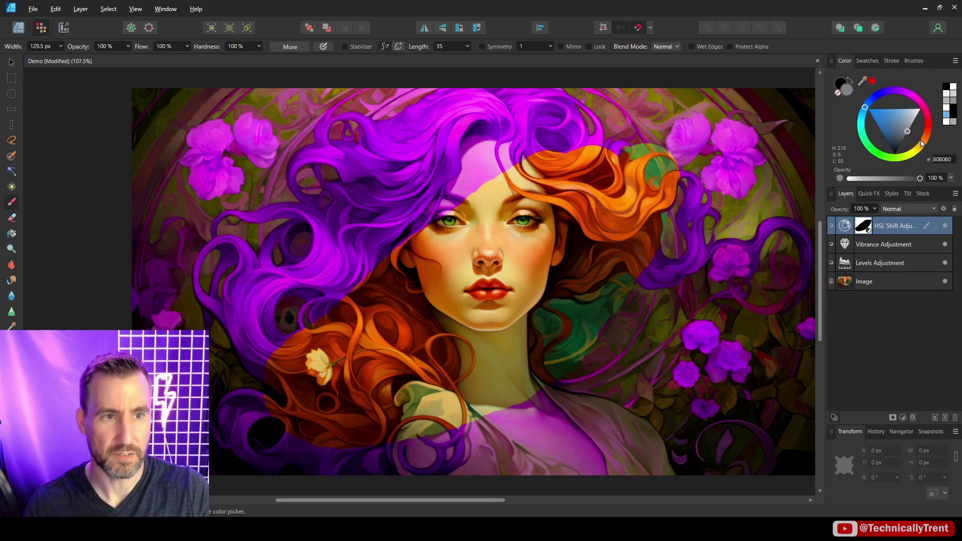
click(547, 253)
mouse_move(547, 253)
mouse_down()
mouse_move(590, 198)
mouse_move(356, 393)
mouse_move(384, 395)
mouse_up()
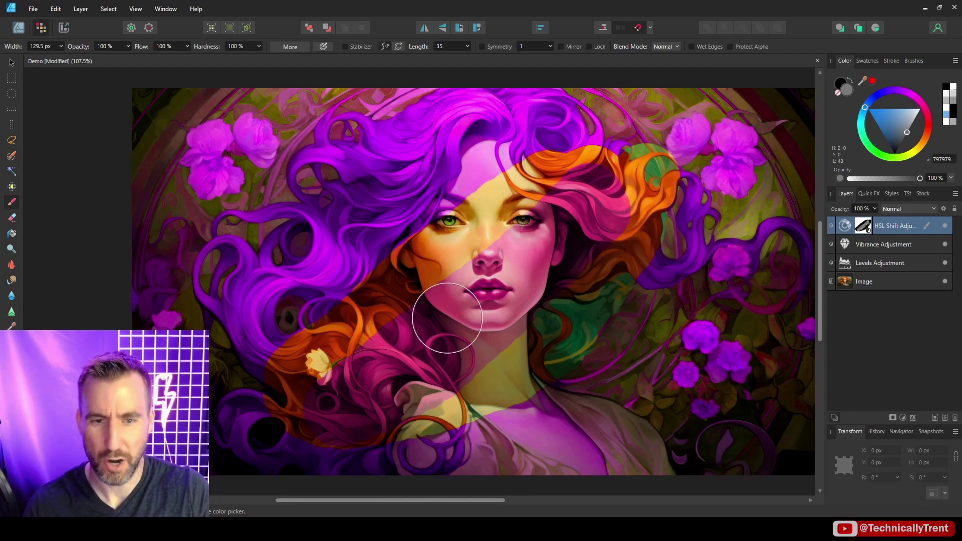
double_click(846, 226)
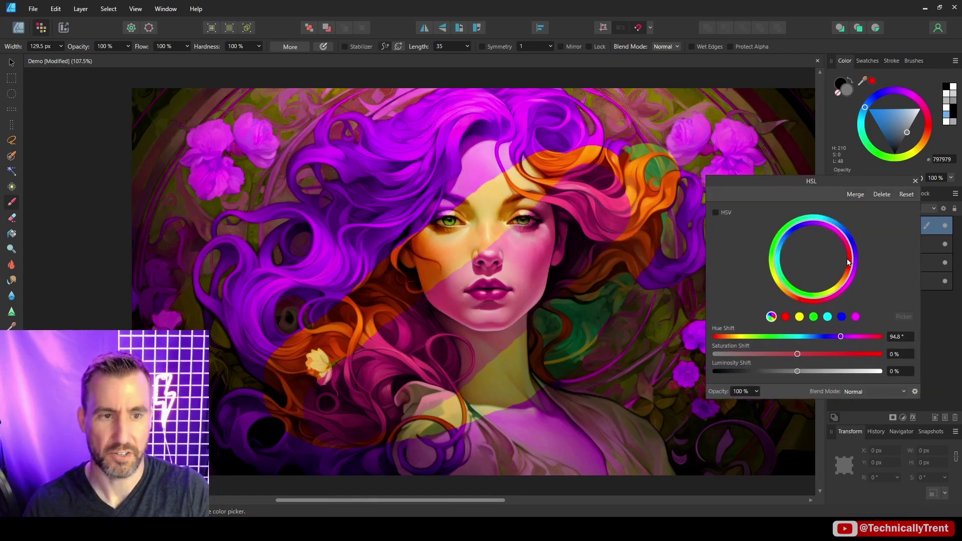
click(915, 181)
alt+click(863, 226)
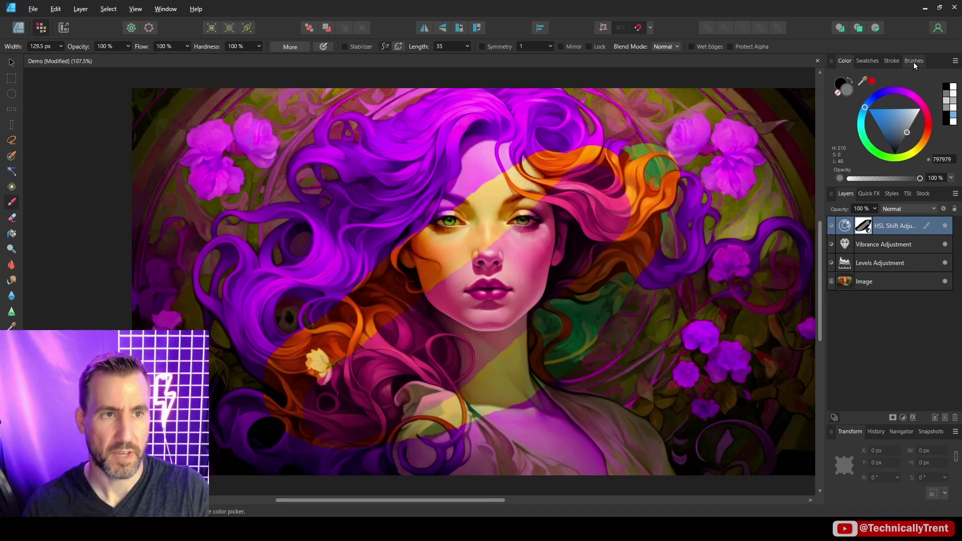
With the 64 px Round Soft Brush, paint the shift off the right eye, cheek and nose
click(914, 61)
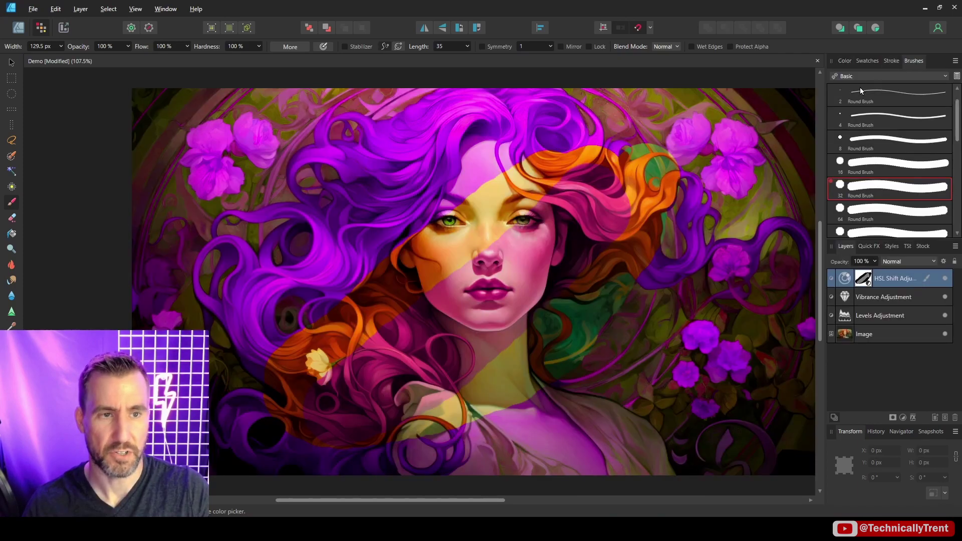
scroll(894, 193, up, 1)
scroll(883, 169, down, 5)
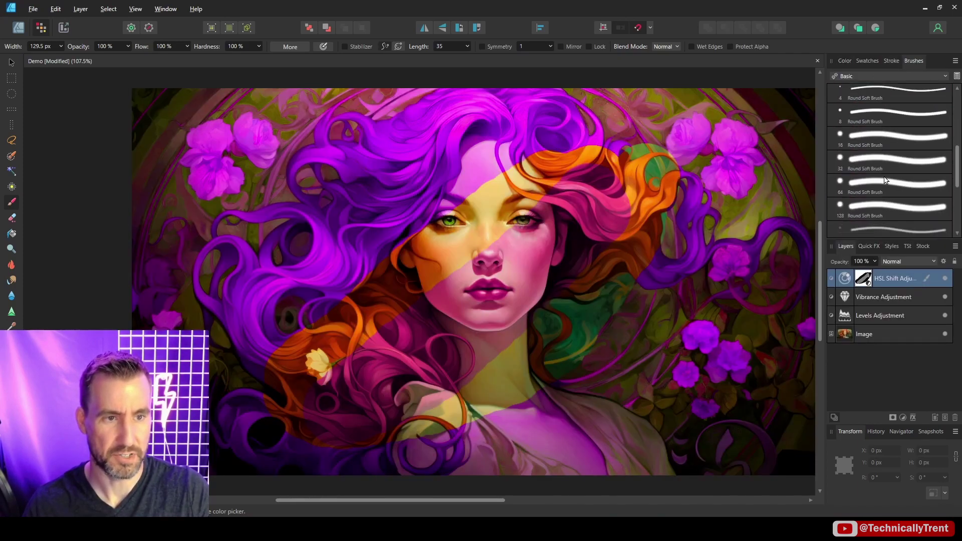
click(875, 182)
mouse_move(521, 211)
mouse_down()
mouse_move(497, 212)
mouse_move(463, 240)
mouse_move(514, 190)
mouse_up()
mouse_move(414, 279)
mouse_down()
mouse_move(498, 221)
mouse_move(410, 277)
mouse_up()
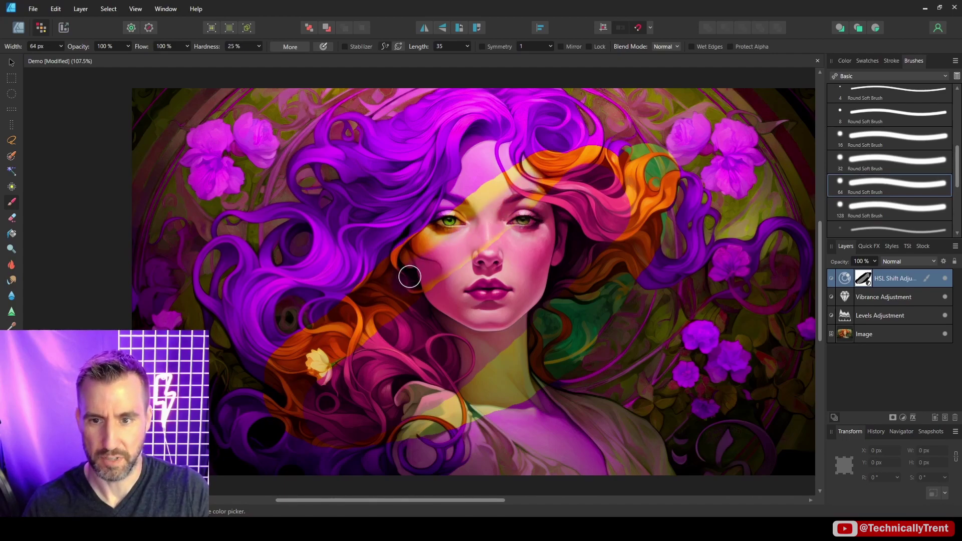
Delete the old HSL adjustment layer and undo a stray mask added to the Vibrance layer
key(Delete)
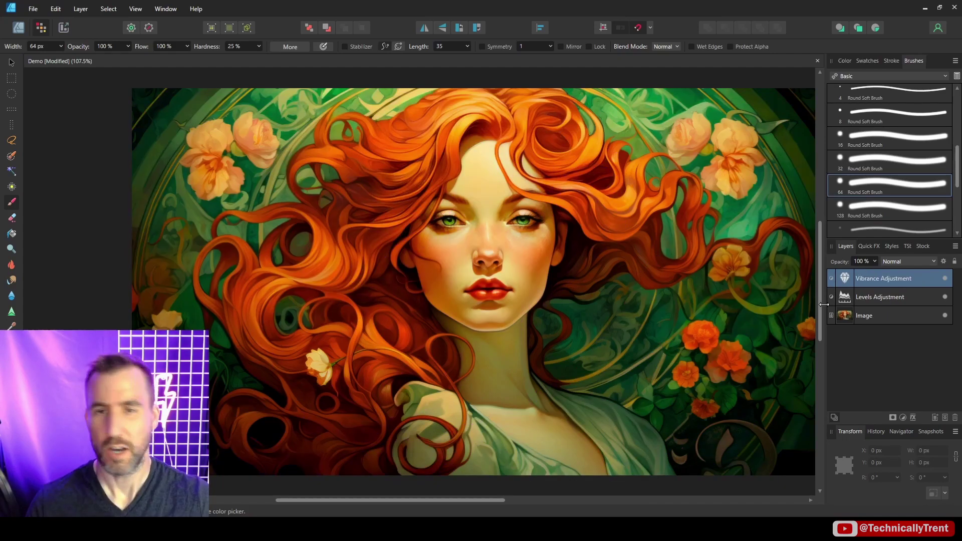
click(892, 417)
key(ctrl+z)
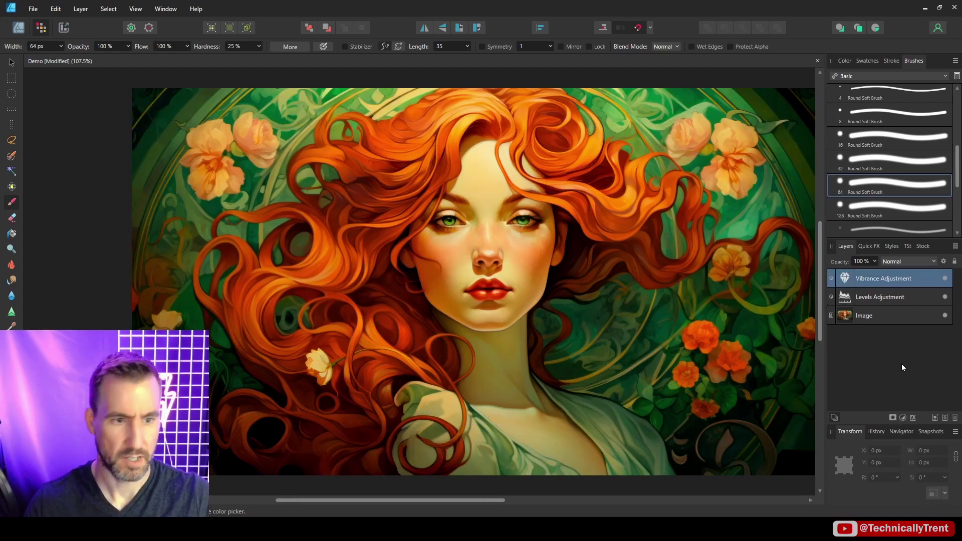
Add a new HSL adjustment with Hue Shift 15.9° to turn the hair red
click(904, 416)
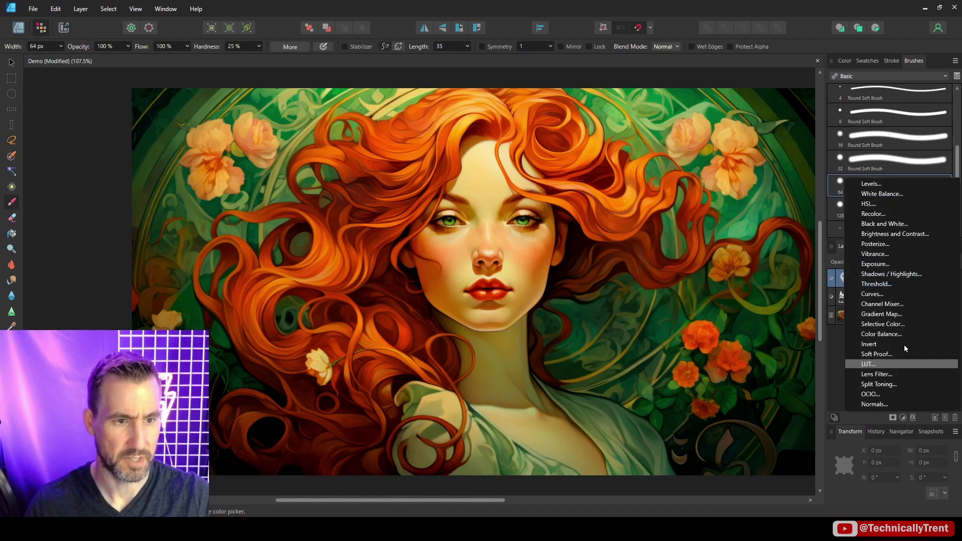
click(891, 202)
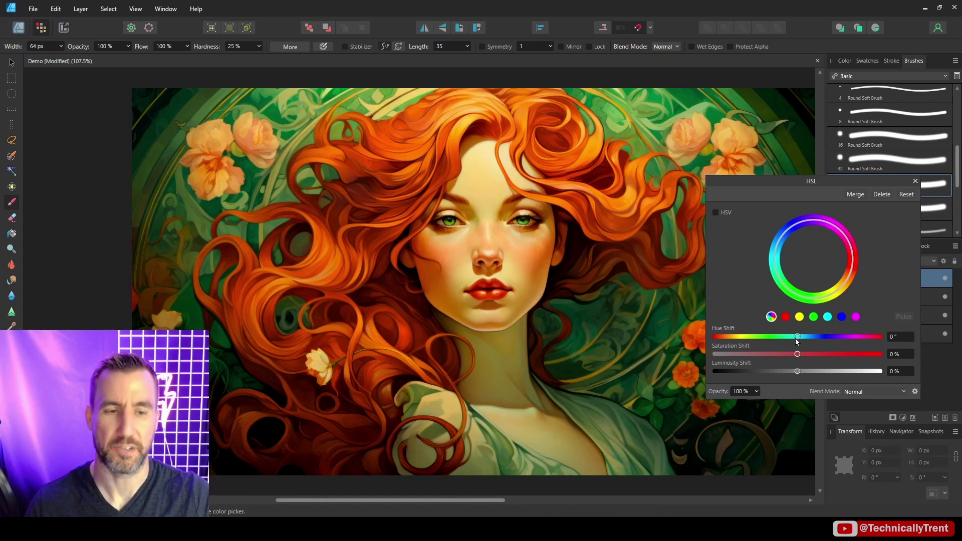
drag(797, 338, 805, 338)
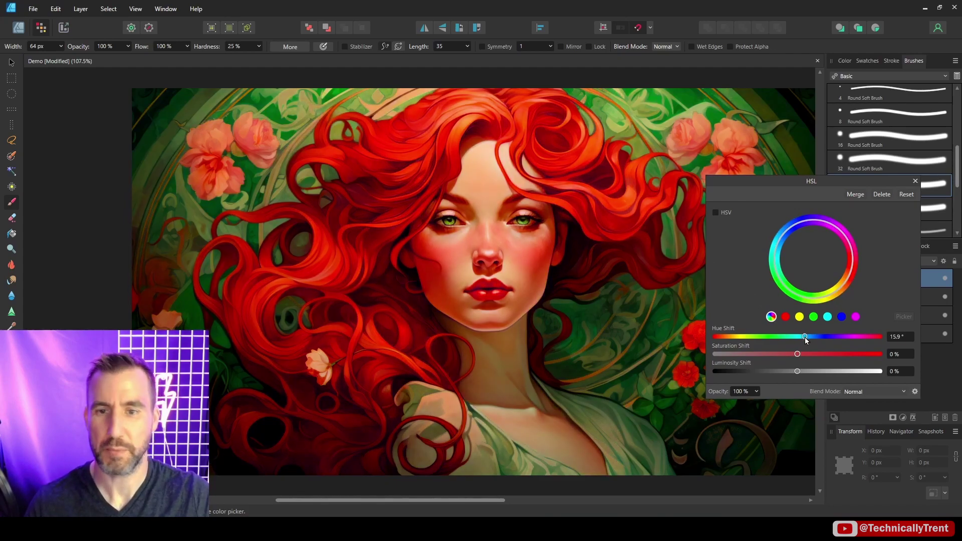
click(915, 182)
click(847, 60)
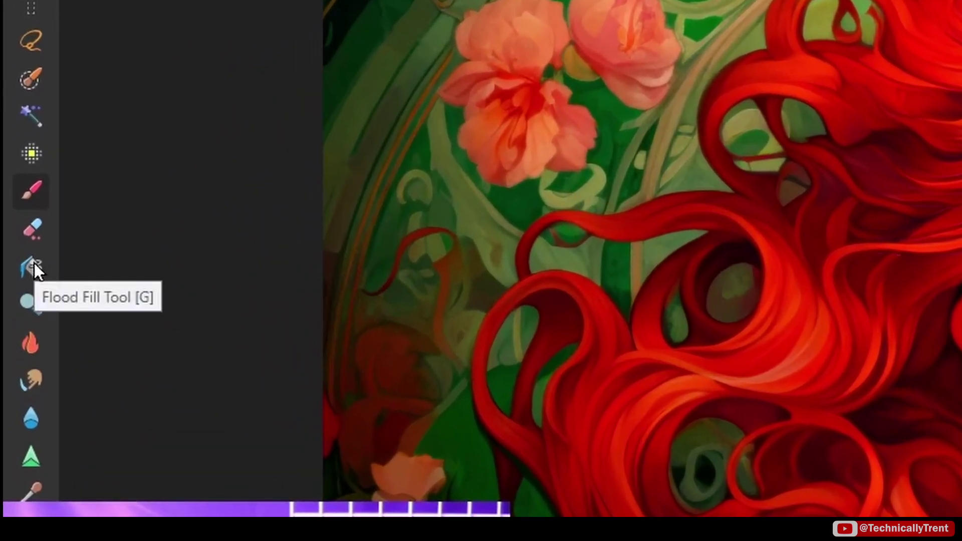
Flood-fill the HSL layer's mask with black to hide the red shift, then return to the Paint Brush
click(28, 254)
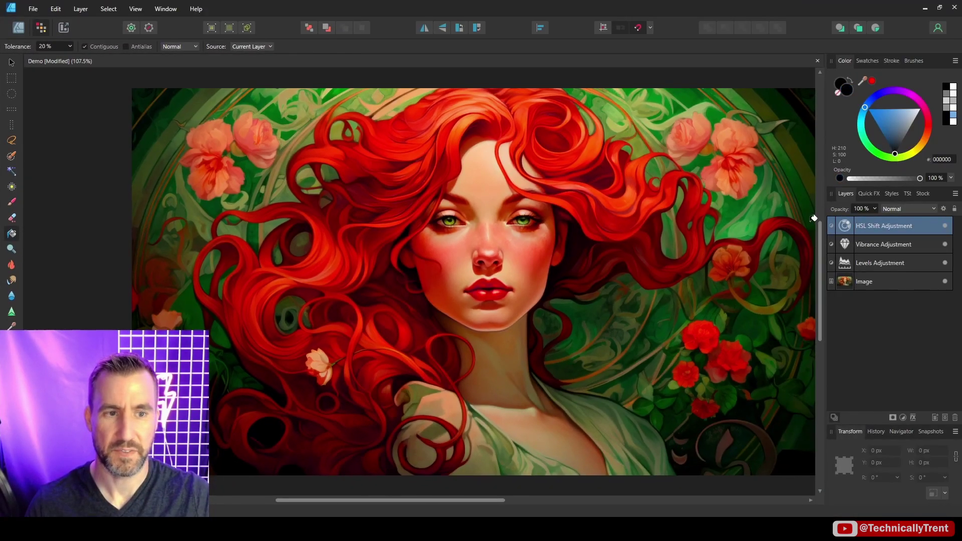
click(651, 131)
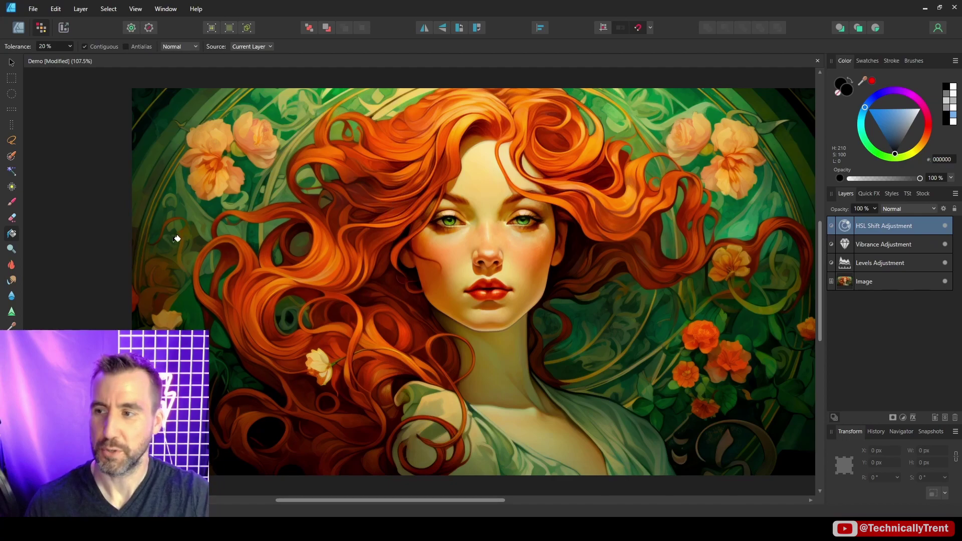
click(12, 202)
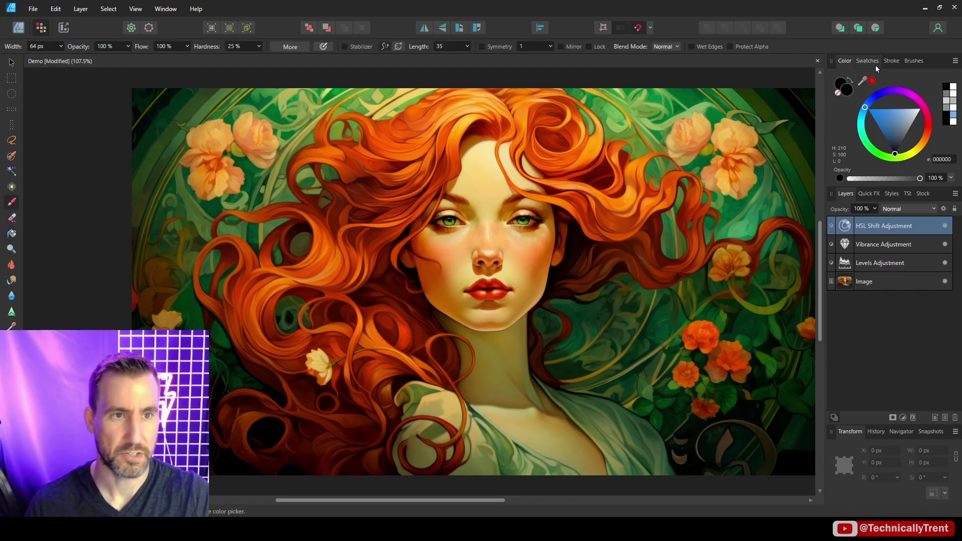
click(919, 60)
With the 32 px Round Soft Brush in light grey, paint the red shift onto the top of the hair
click(888, 156)
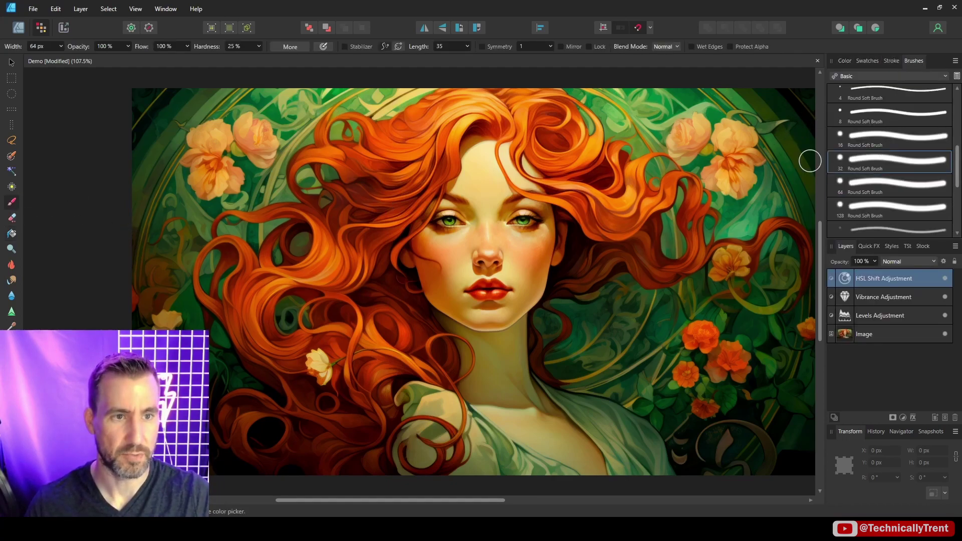
click(845, 61)
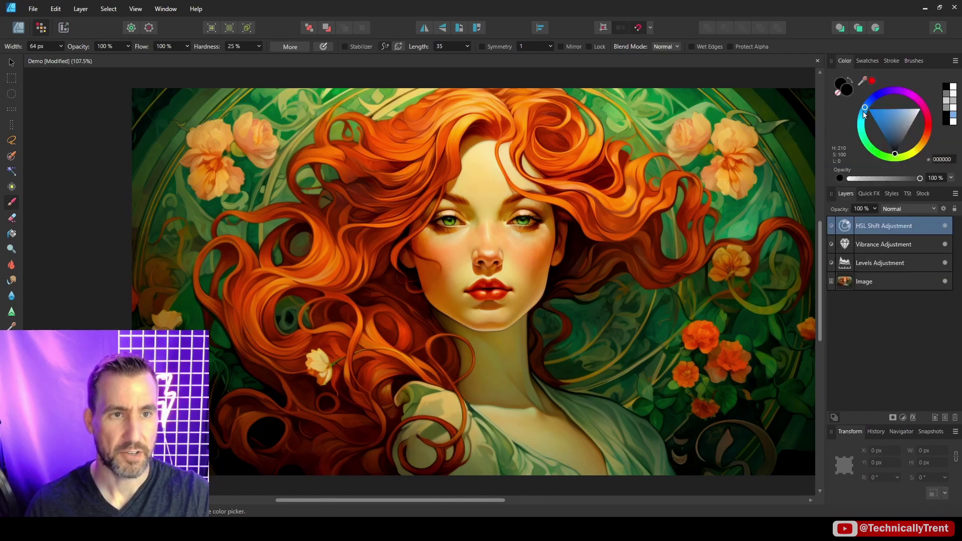
drag(901, 129, 910, 128)
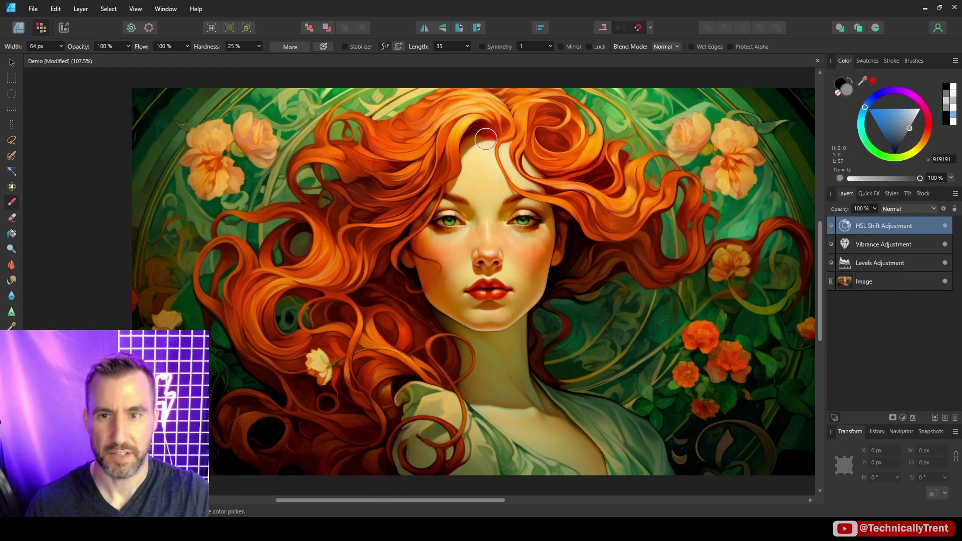
mouse_move(425, 143)
mouse_down()
mouse_move(411, 161)
mouse_move(432, 143)
mouse_move(395, 141)
mouse_move(419, 126)
mouse_move(395, 191)
mouse_up()
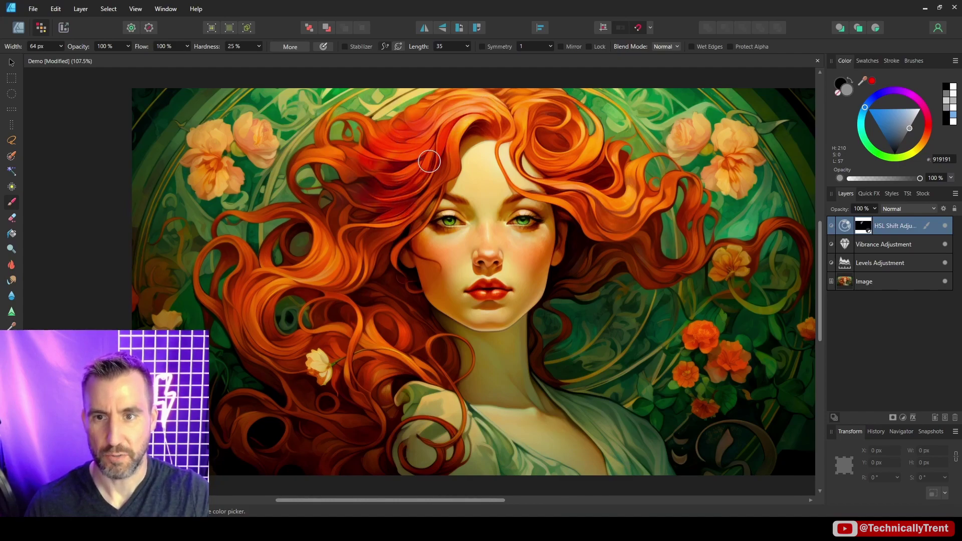
Switch to near-white and a smaller brush, then paint red onto the left, right and parting hair strands
click(916, 122)
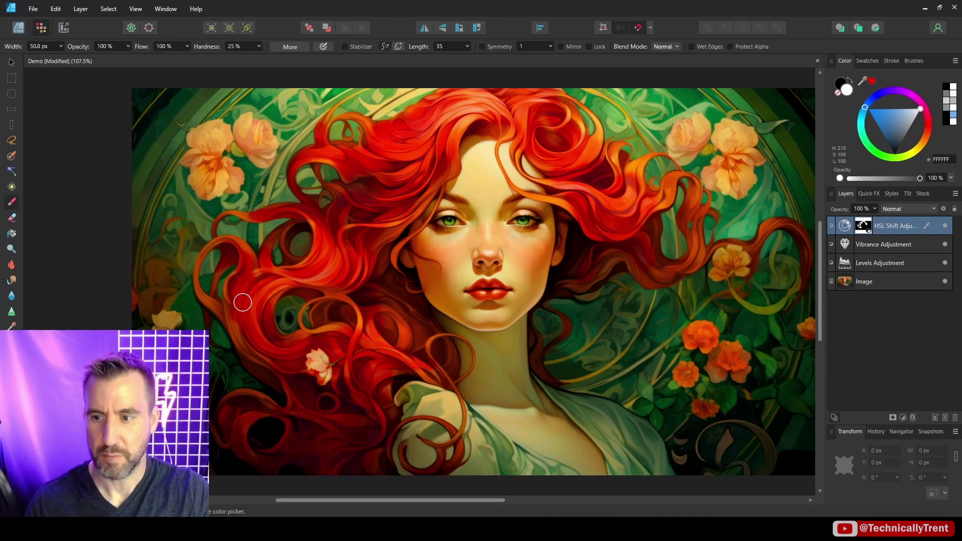
key(bracketleft)
key(bracketleft)
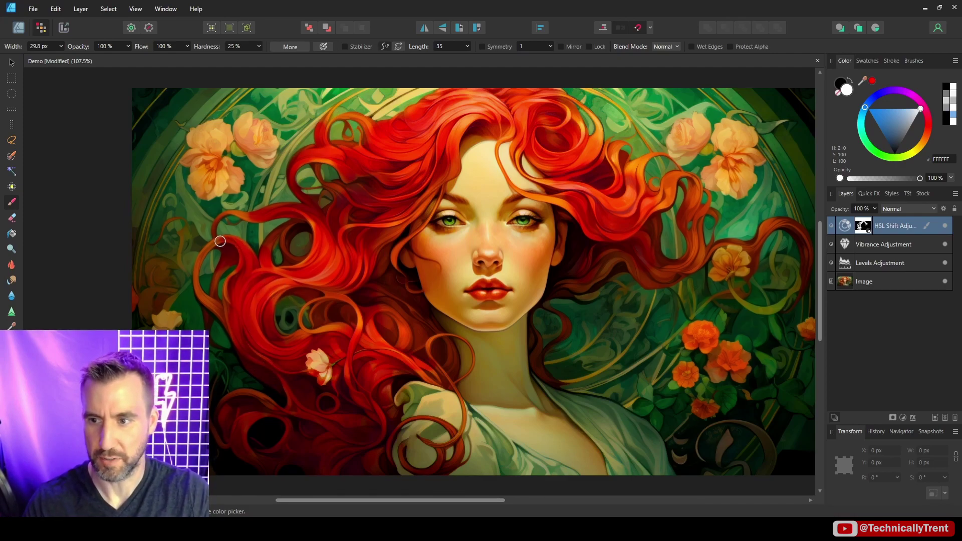
mouse_move(199, 257)
mouse_down()
mouse_move(197, 282)
mouse_move(226, 319)
mouse_up()
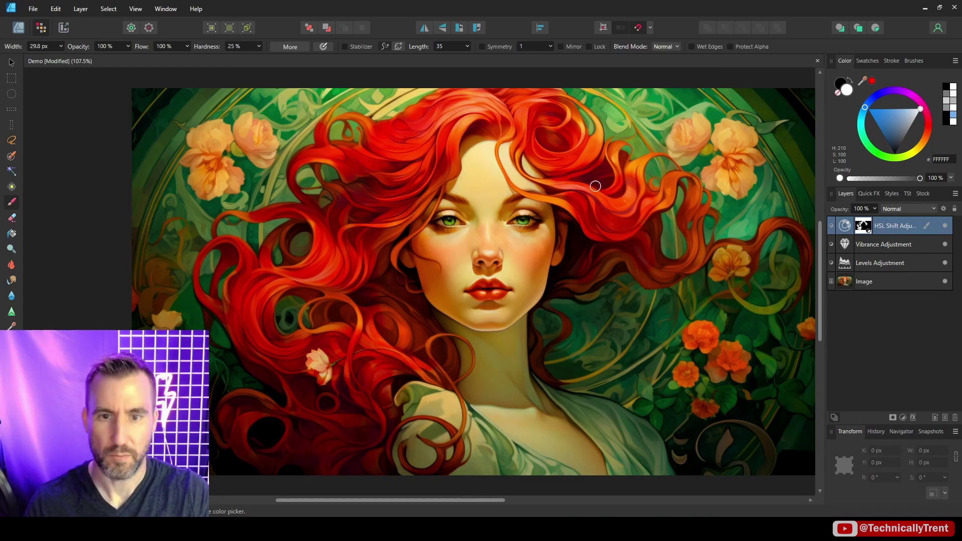
drag(627, 161, 685, 226)
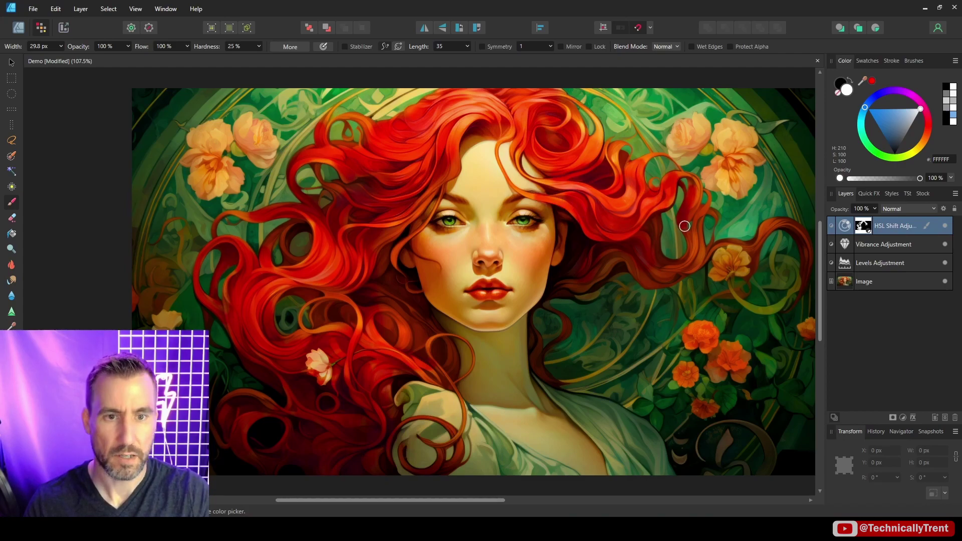
alt+click(863, 225)
alt+click(867, 226)
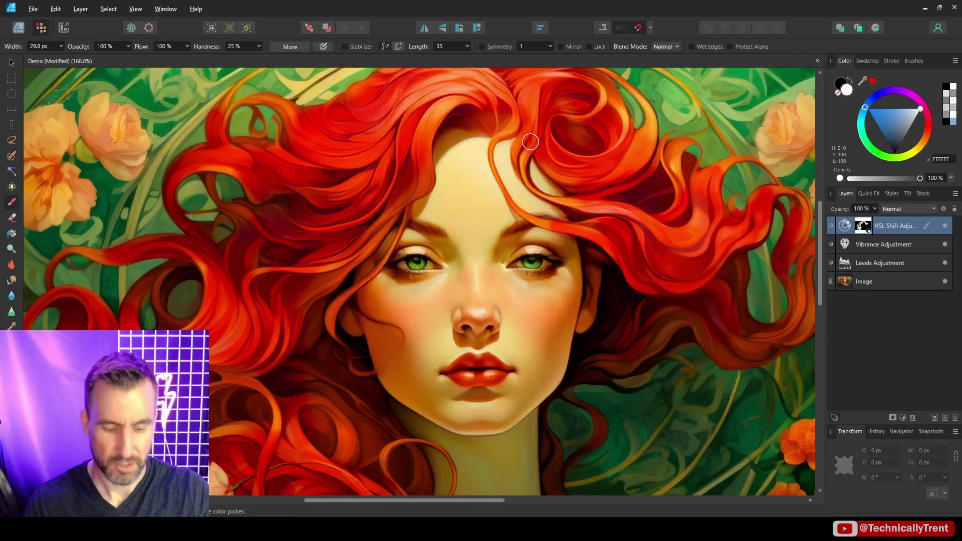
key(bracketleft)
mouse_move(515, 110)
mouse_down()
mouse_move(501, 134)
mouse_move(520, 116)
mouse_up()
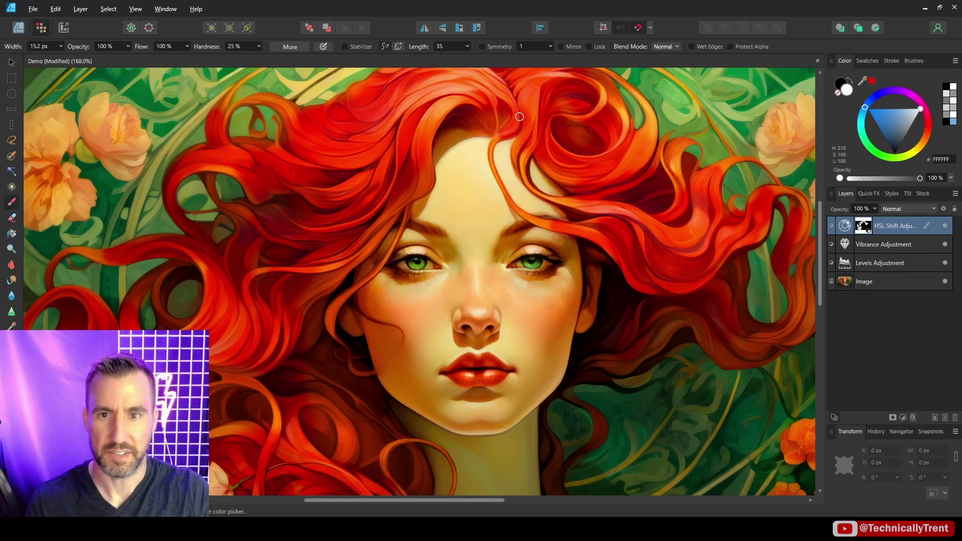
scroll(429, 216, up, 5)
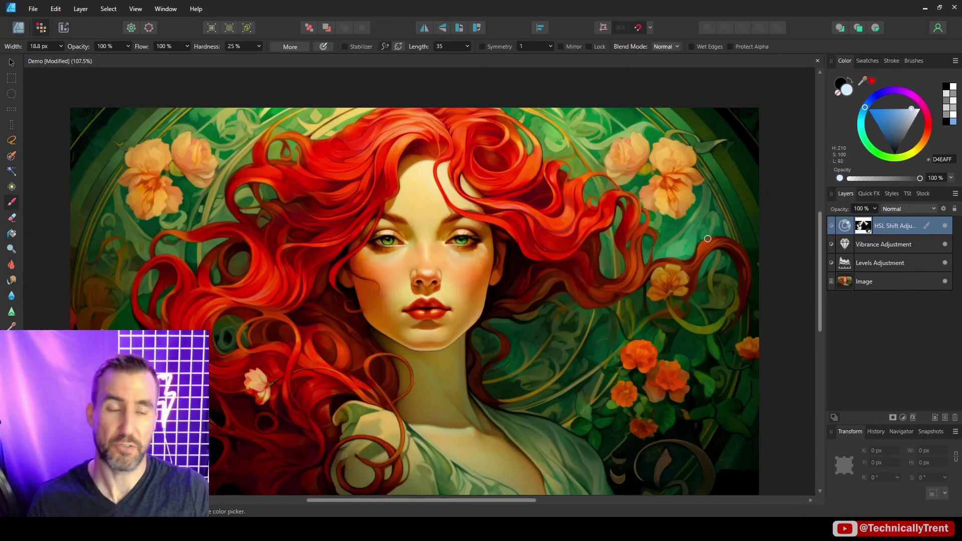
Toggle the HSL Shift layer's visibility to compare the hair with and without the red shift
click(945, 228)
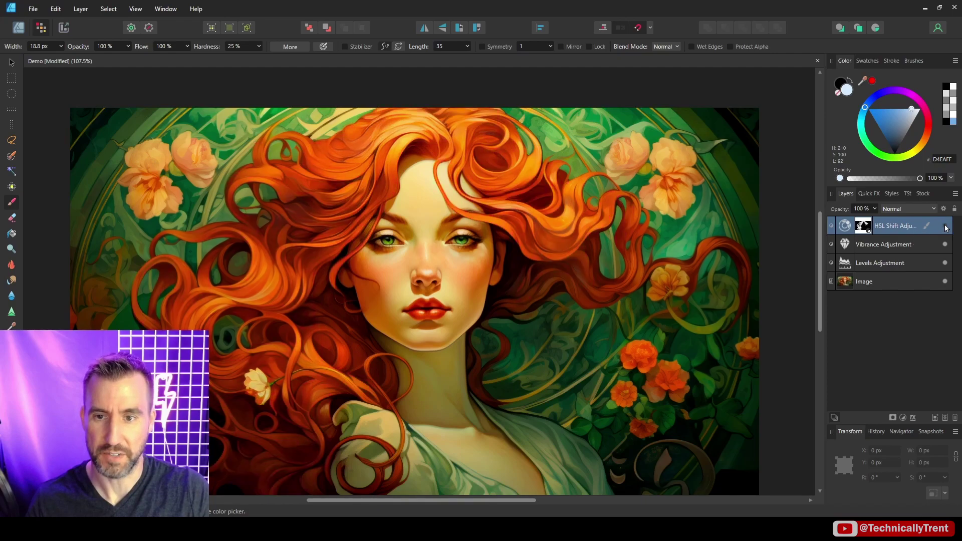
click(945, 228)
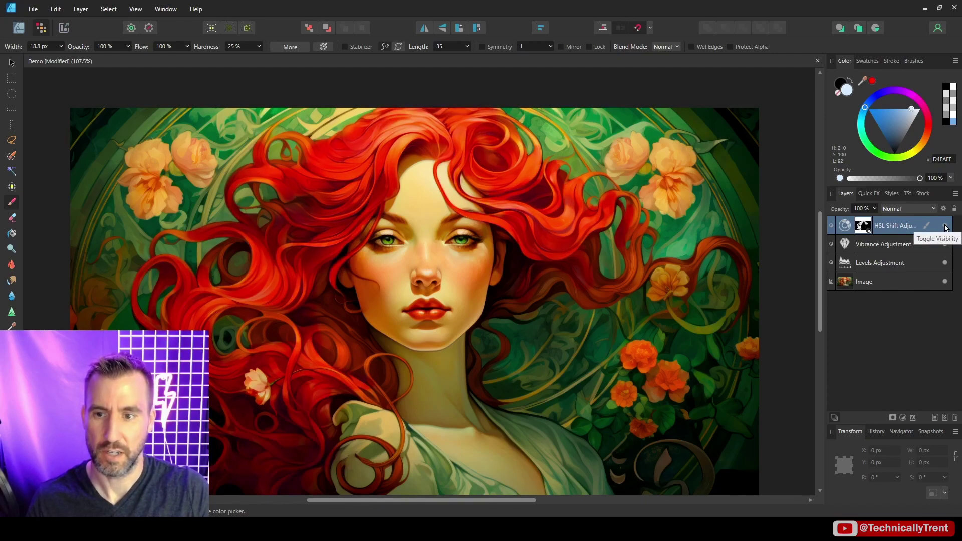
click(945, 228)
click(945, 229)
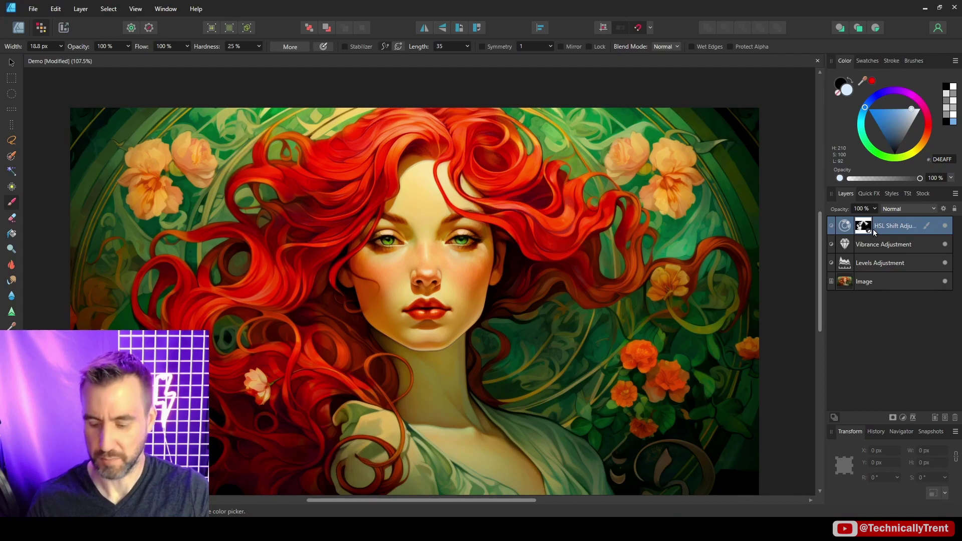
Reopen the hair HSL Shift settings and fine-tune its Hue Shift
double_click(846, 226)
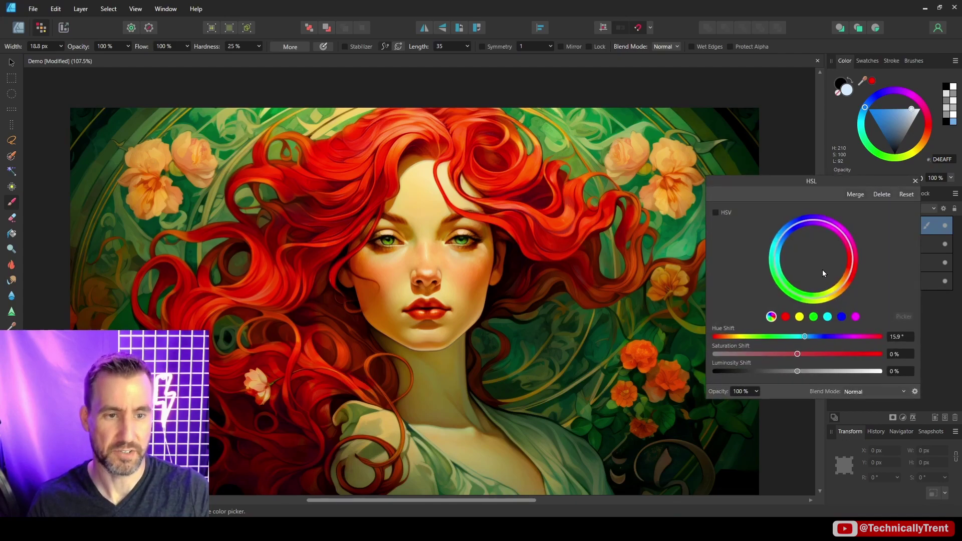
mouse_move(805, 336)
mouse_down()
mouse_move(864, 339)
mouse_move(799, 338)
mouse_up()
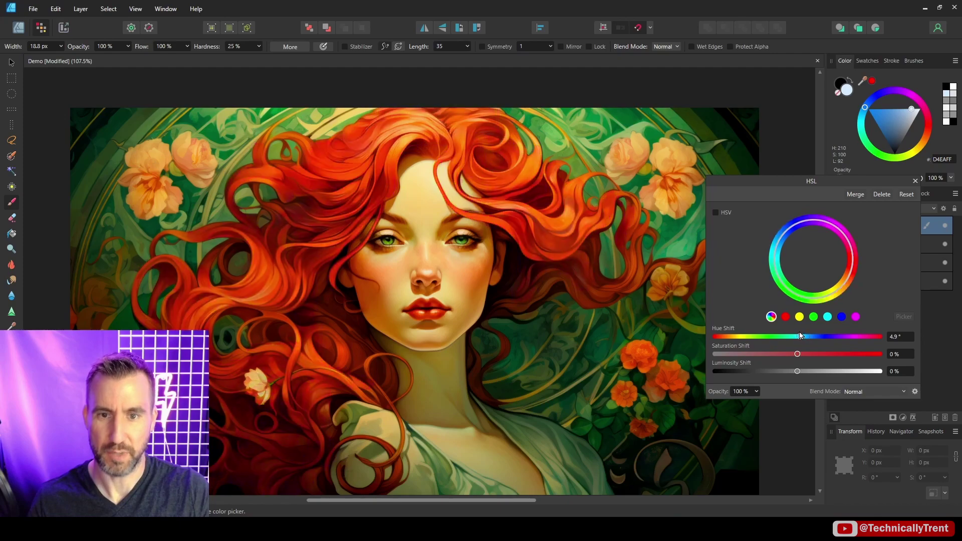
click(916, 180)
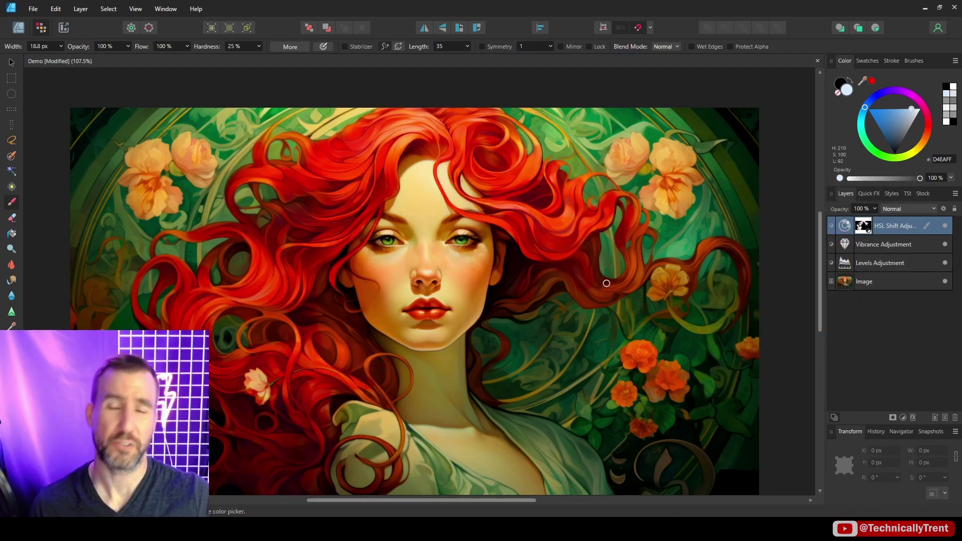
Add a second HSL adjustment with Hue Shift around -80° to turn the image green
click(902, 420)
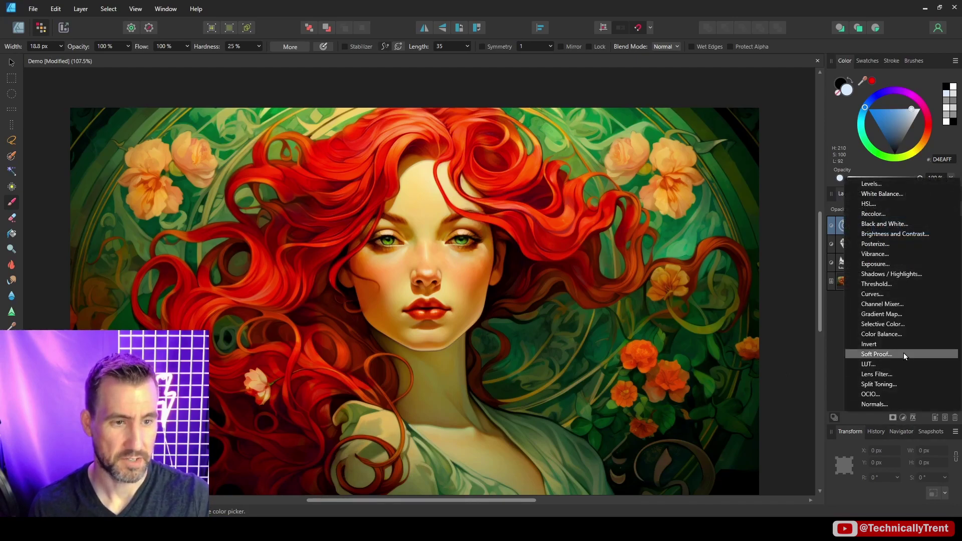
click(890, 203)
drag(798, 337, 752, 337)
key(Return)
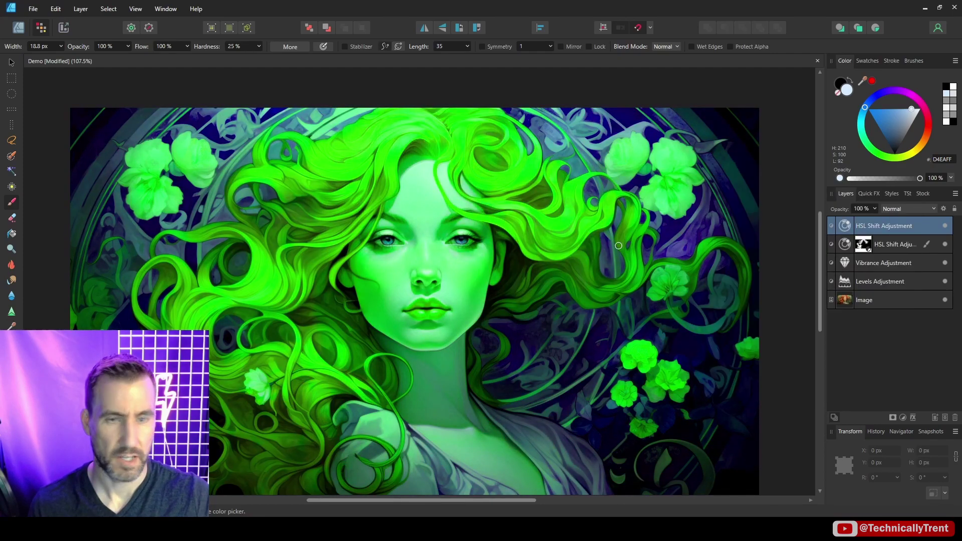
Flood-fill the new adjustment's mask with black to hide the green shift
click(12, 234)
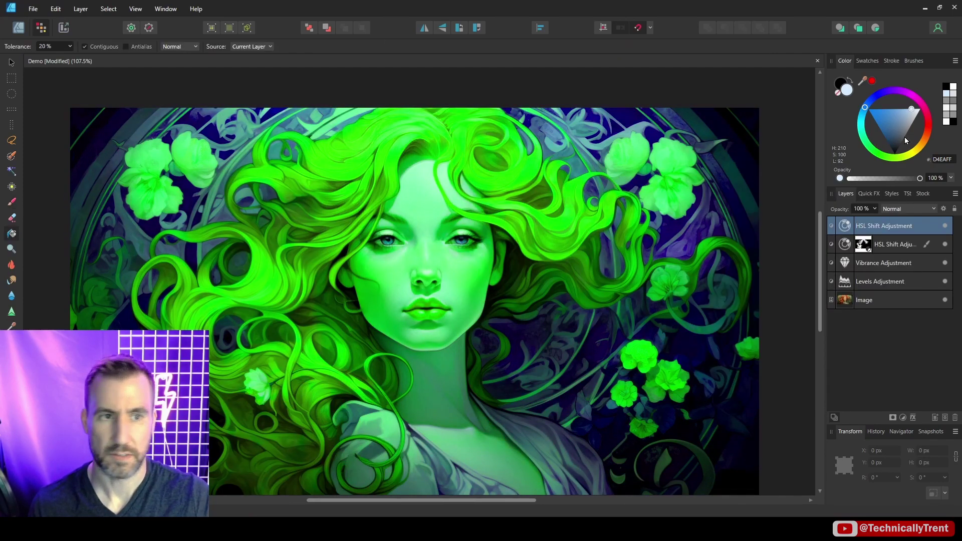
click(443, 206)
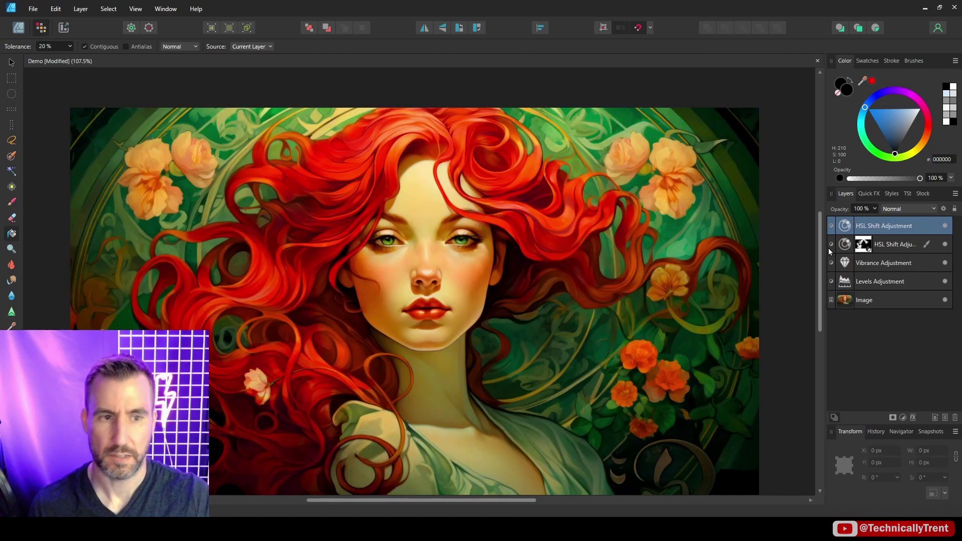
drag(377, 220, 601, 243)
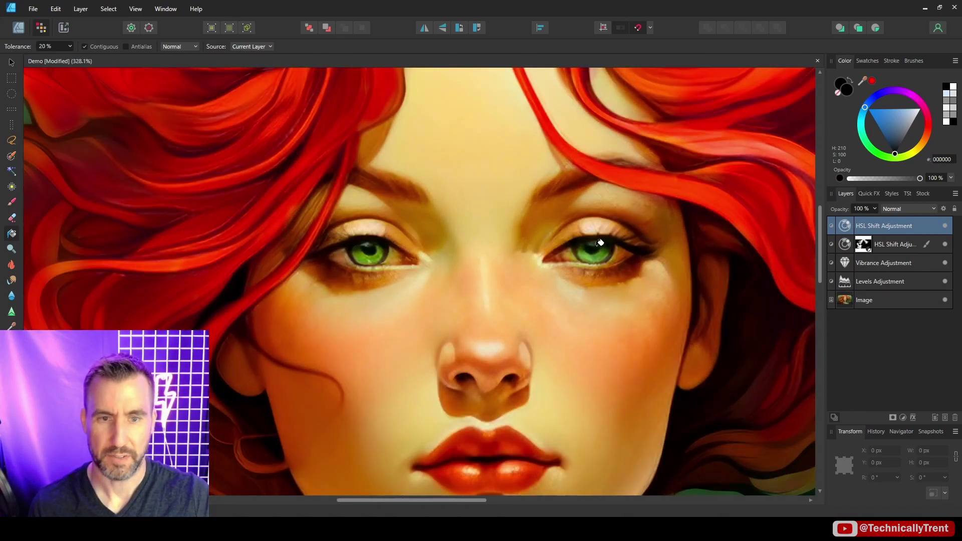
Paint white over the irises on the new HSL layer's mask to reveal the shift only there
click(9, 203)
drag(903, 129, 927, 104)
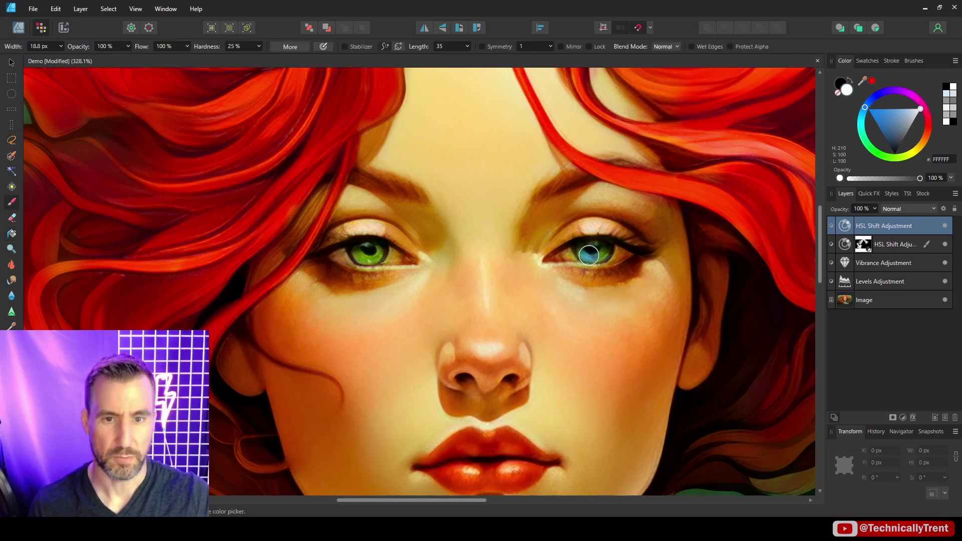
scroll(589, 256, up, 3)
mouse_move(593, 247)
mouse_down()
mouse_move(617, 243)
mouse_move(445, 258)
mouse_move(613, 266)
mouse_move(388, 253)
mouse_move(419, 251)
mouse_move(386, 258)
mouse_up()
scroll(479, 258, left, 5)
scroll(387, 258, down, 3)
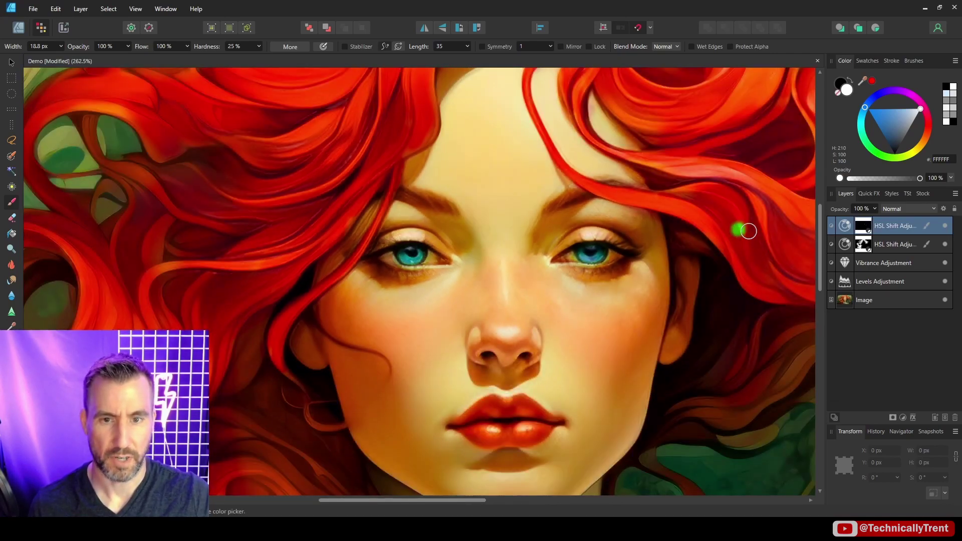
alt+click(866, 227)
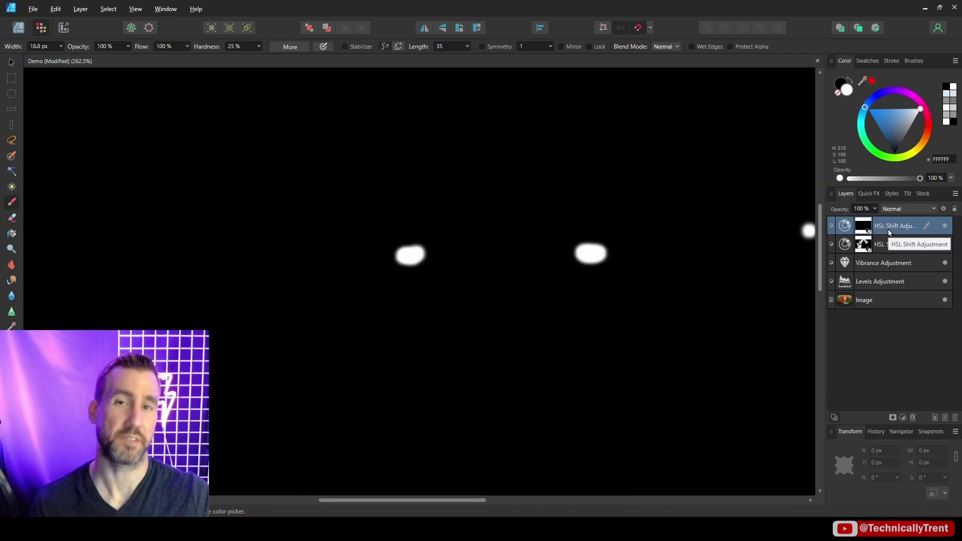
alt+click(864, 224)
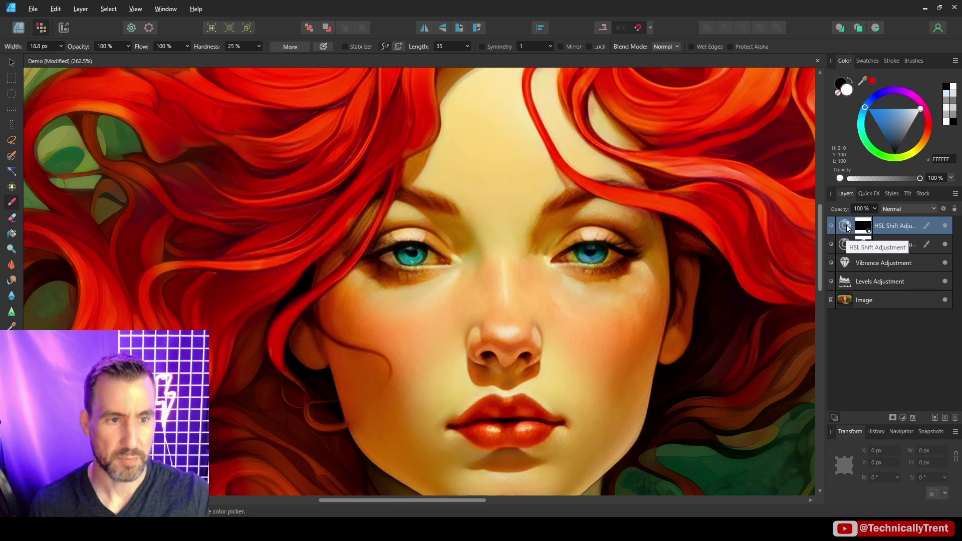
Fine-tune the eye HSL shift to −105.8° hue and 90% saturation for vivid teal-blue eyes
double_click(847, 228)
drag(750, 334, 750, 333)
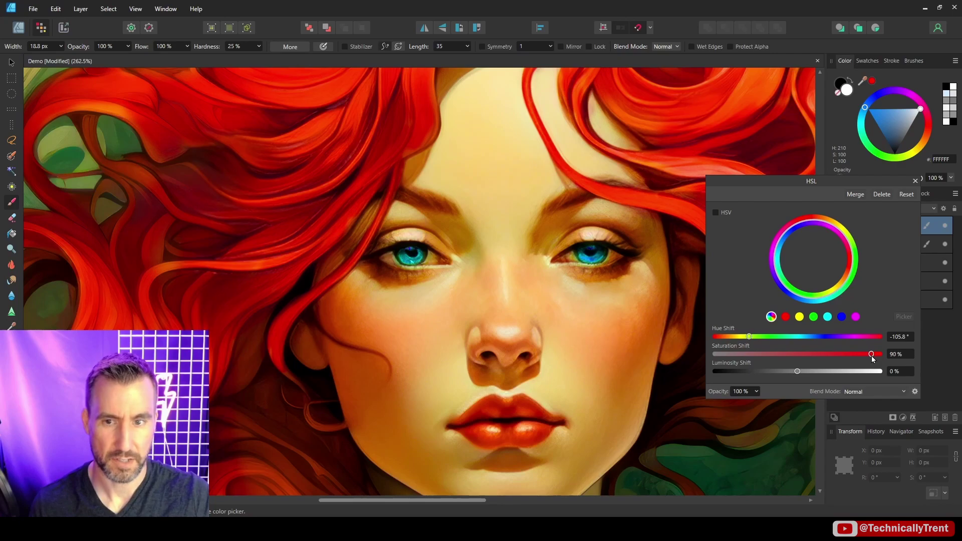
key(ctrl+0)
key(Escape)
Select the adjustment layers from the Levels Adjustment up to the top of the stack
click(874, 283)
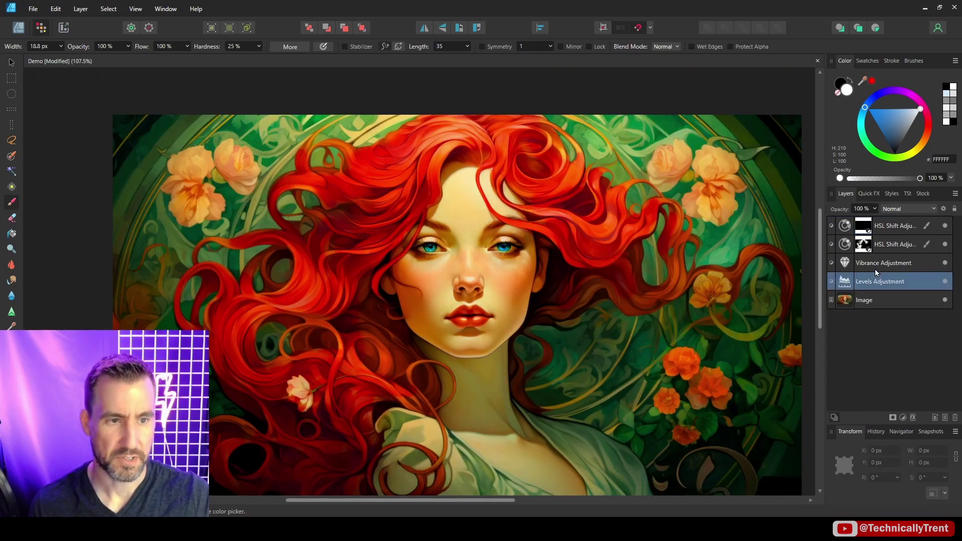
shift+click(891, 221)
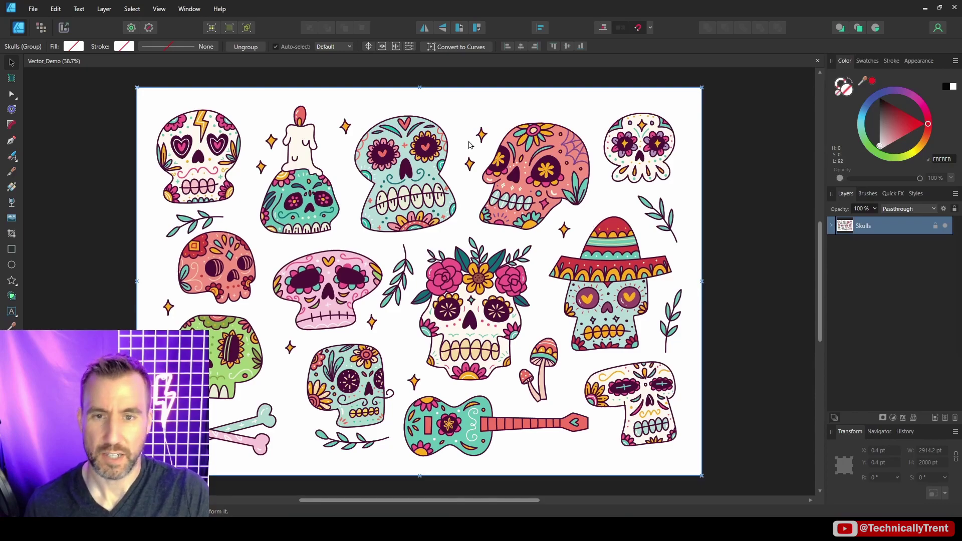
Add an HSL adjustment above the Skulls group with Hue Shift 17° and Saturation Shift −79%
click(893, 419)
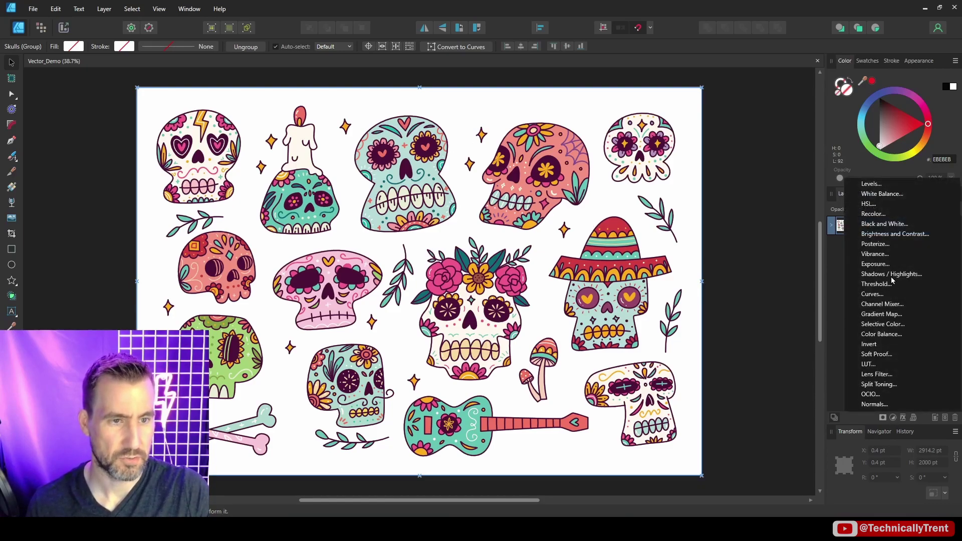
click(893, 208)
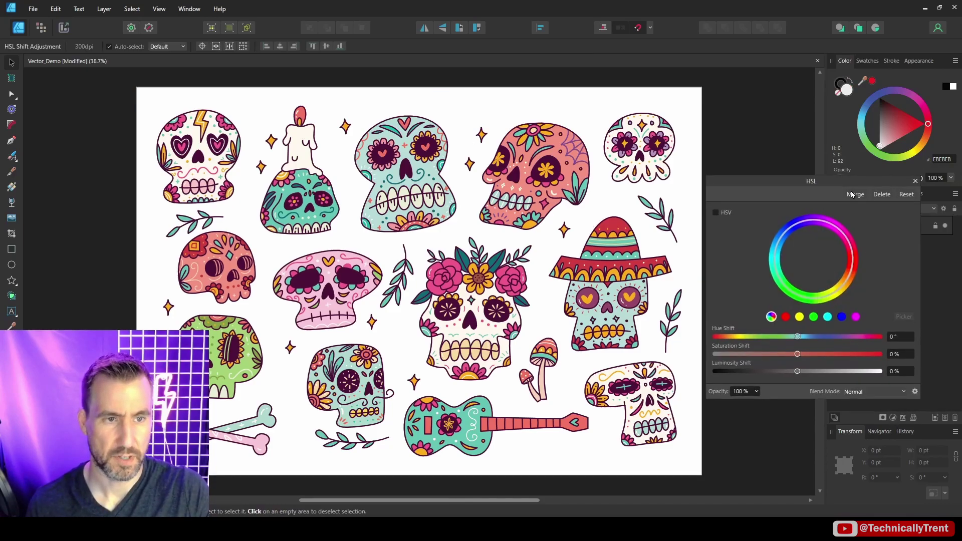
drag(852, 194, 864, 305)
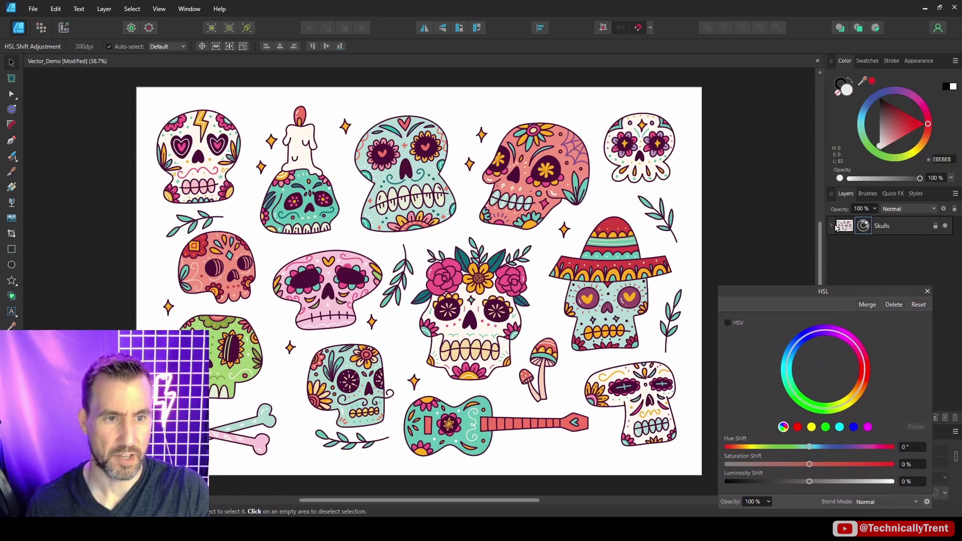
click(832, 226)
drag(867, 244, 867, 222)
drag(810, 446, 748, 461)
drag(812, 466, 744, 464)
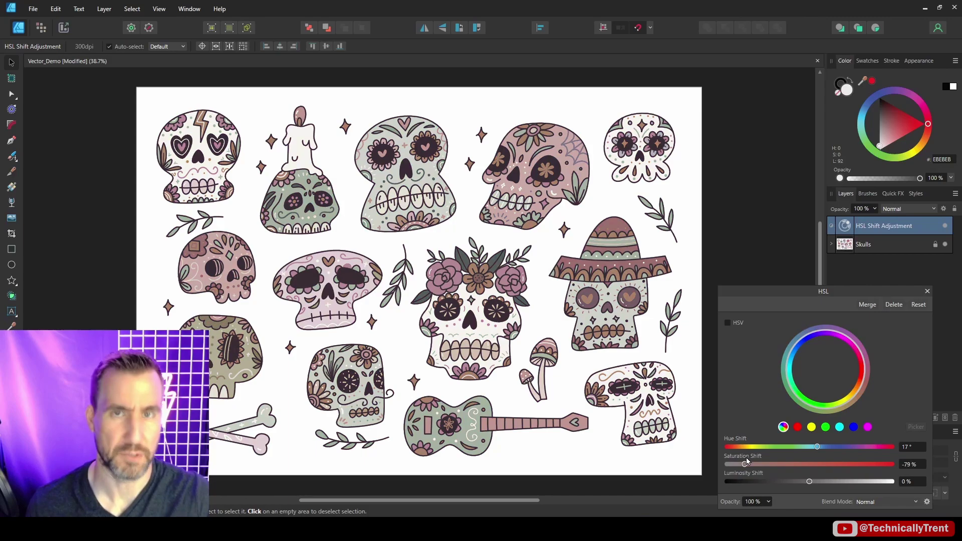